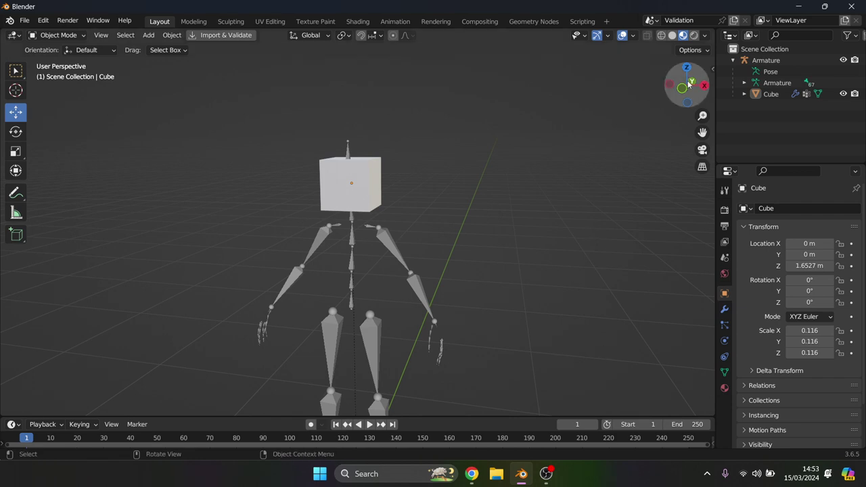
# Orbit around the cube-headed rig, then view the Ready Player Me validation failure report
pyautogui.moveTo(690, 83)
pyautogui.mouseDown()
pyautogui.moveTo(653, 92)
pyautogui.moveTo(704, 90)
pyautogui.mouseUp()
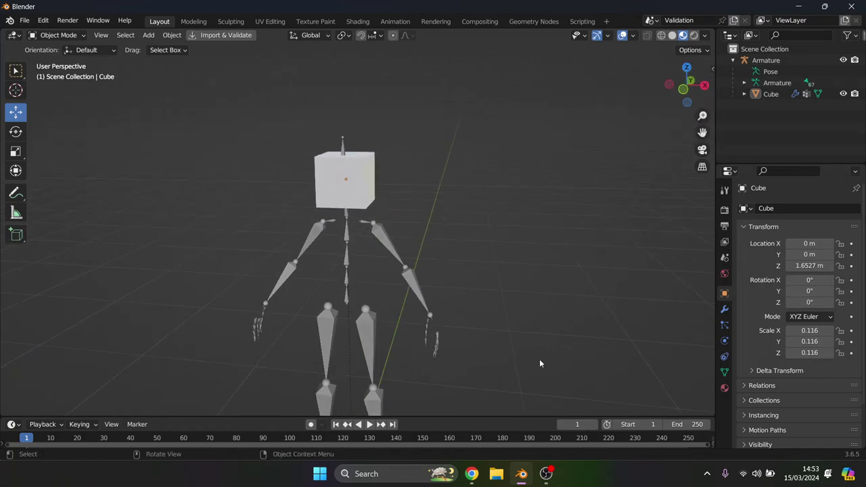
pyautogui.click(471, 474)
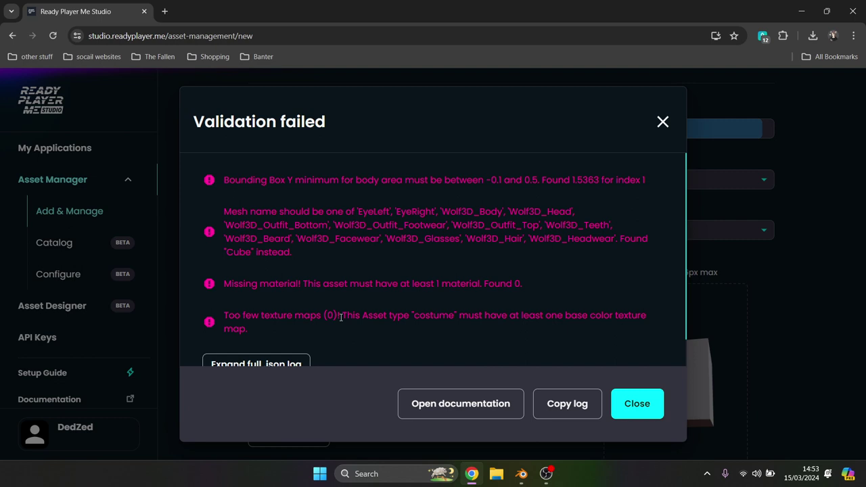
# Go back from the validation report to the Blender scene with the cube avatar
pyautogui.click(522, 475)
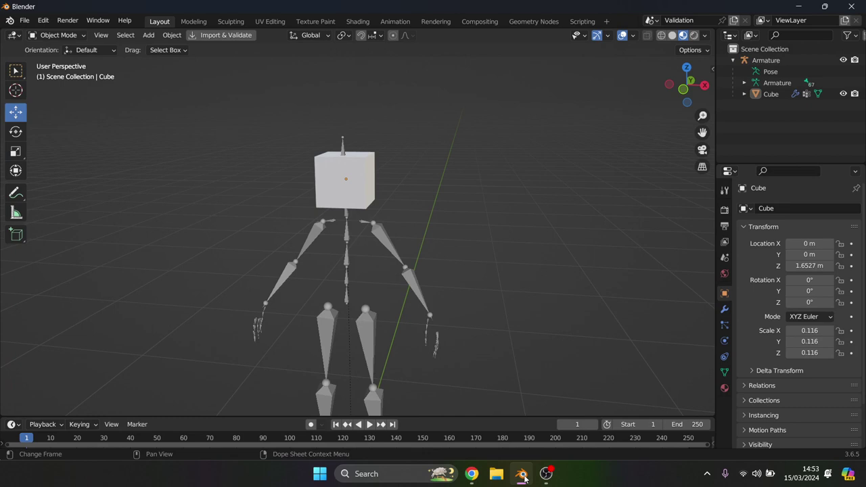
# Give the Cube a new Principled BSDF material named 'Material', then open the File menu for export
pyautogui.click(725, 388)
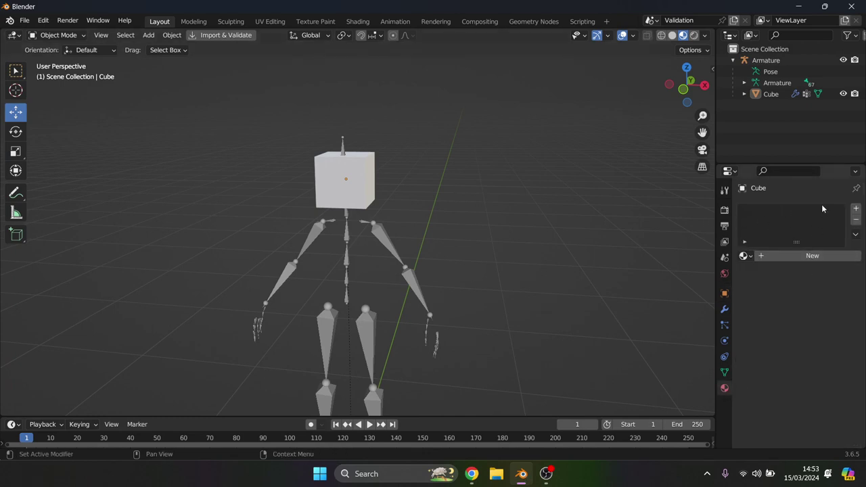
pyautogui.click(856, 211)
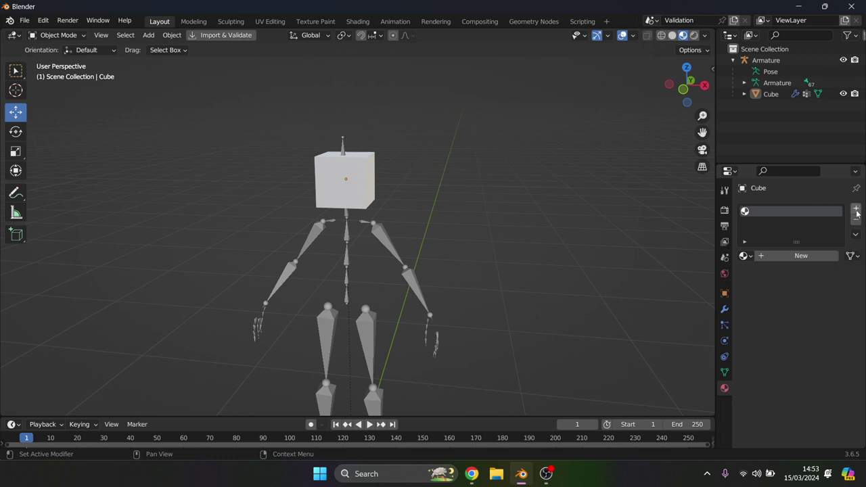
pyautogui.click(787, 256)
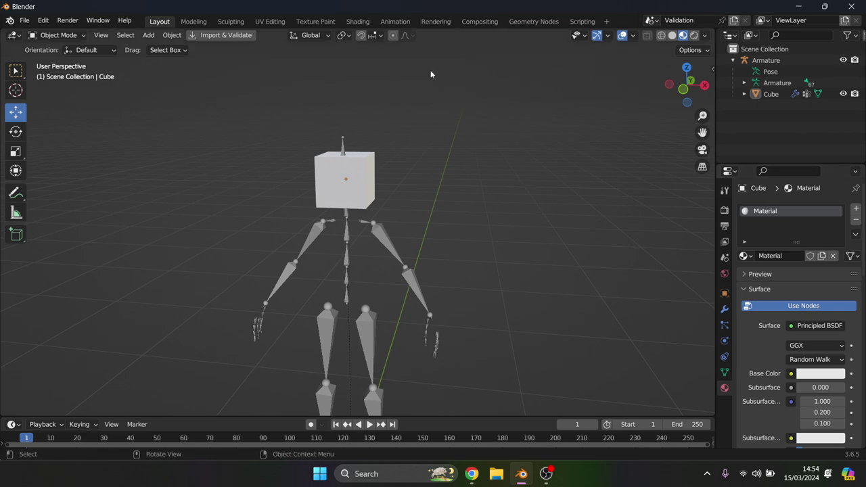
pyautogui.click(24, 20)
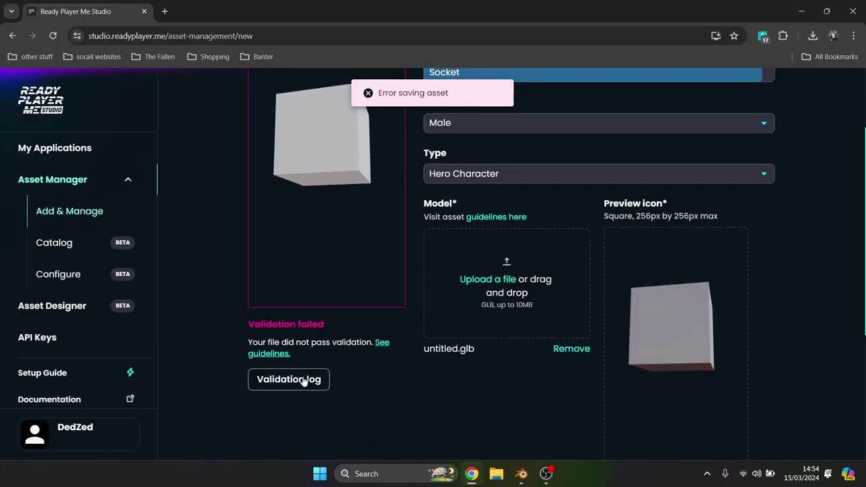
# Read the validation log's baseColorTexture and Wolf3D material name errors, then return to Blender
pyautogui.click(303, 381)
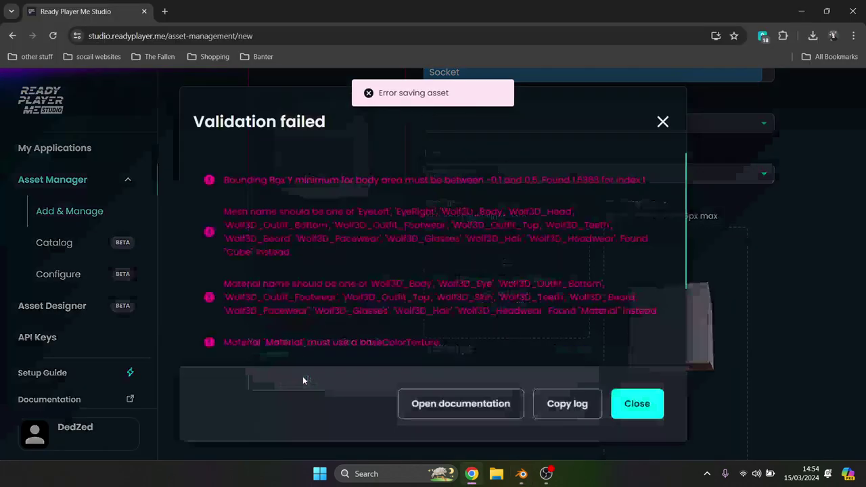
pyautogui.scroll(-1, 346, 270)
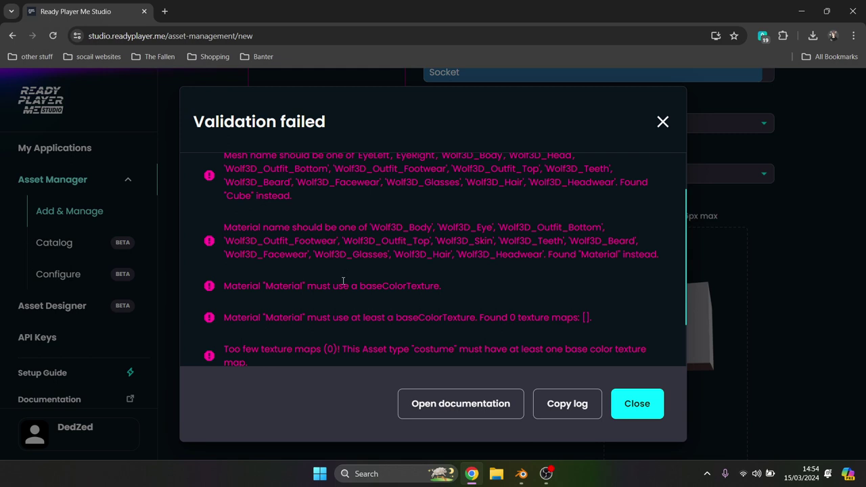
pyautogui.moveTo(332, 286); pyautogui.dragTo(441, 287)
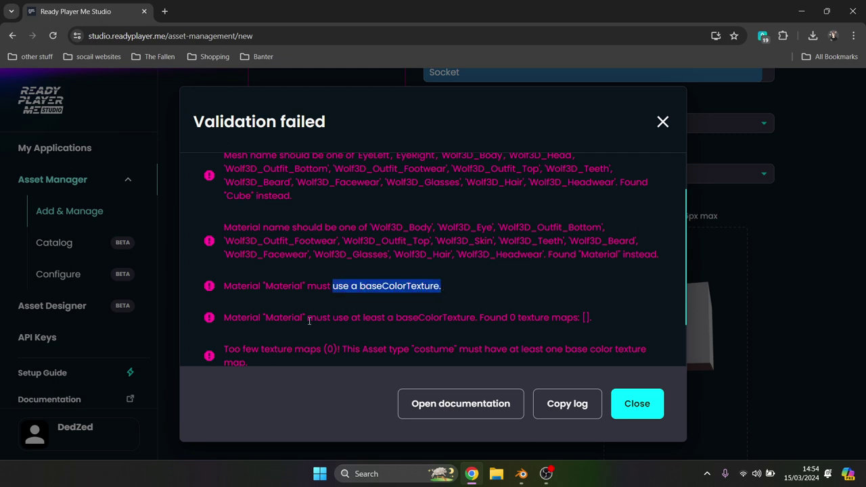
pyautogui.moveTo(307, 318); pyautogui.dragTo(475, 319)
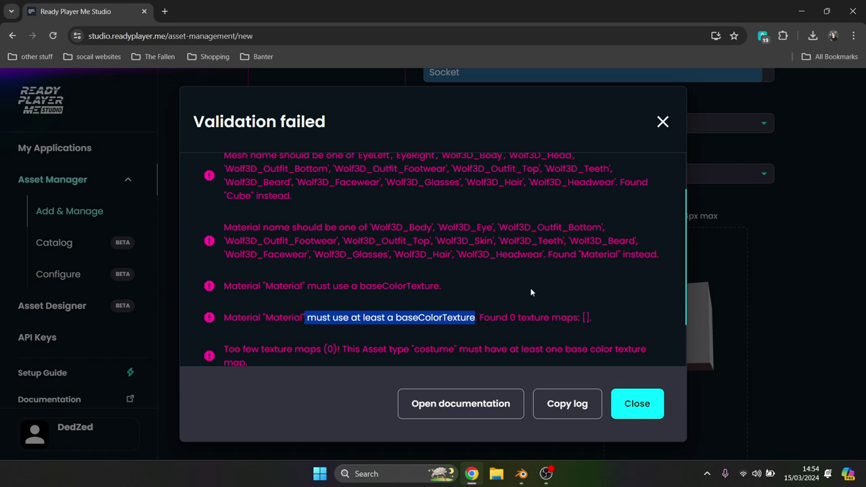
pyautogui.click(521, 475)
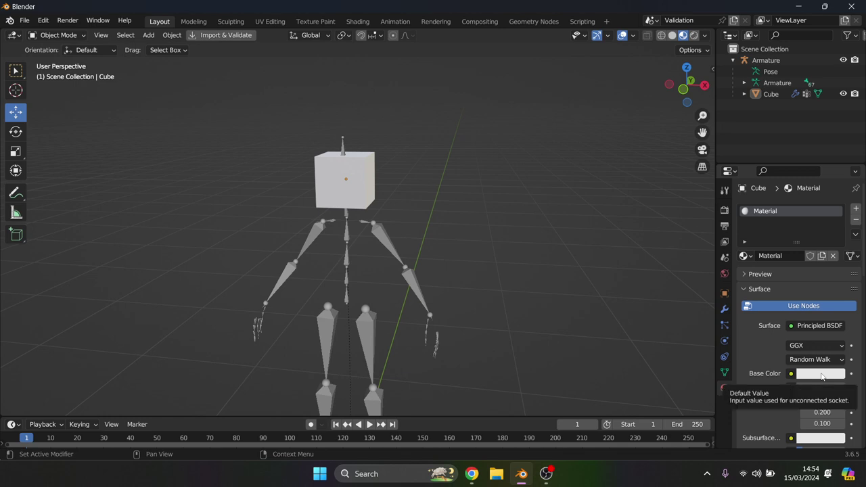
# In the Shader Editor, add an Image Texture node and connect its Color to Base Color
pyautogui.click(15, 35)
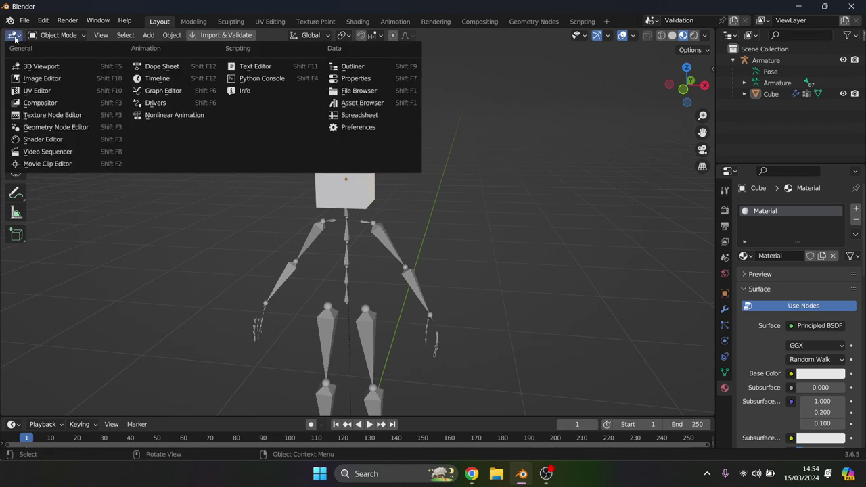
pyautogui.click(42, 139)
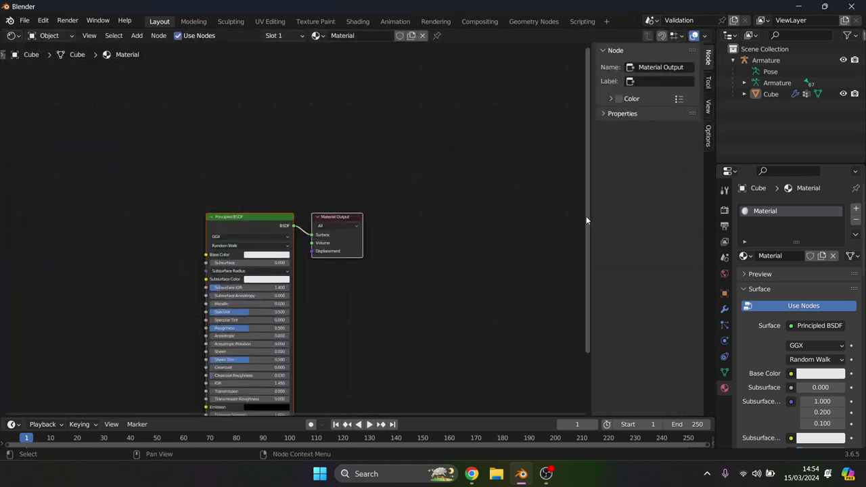
pyautogui.moveTo(589, 216); pyautogui.dragTo(578, 274)
pyautogui.click(395, 295)
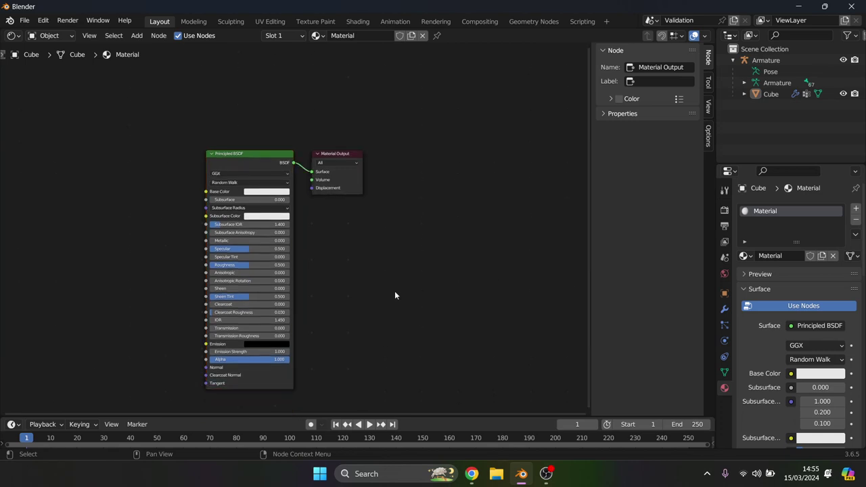
pyautogui.rightClick(374, 271)
pyautogui.moveTo(374, 271)
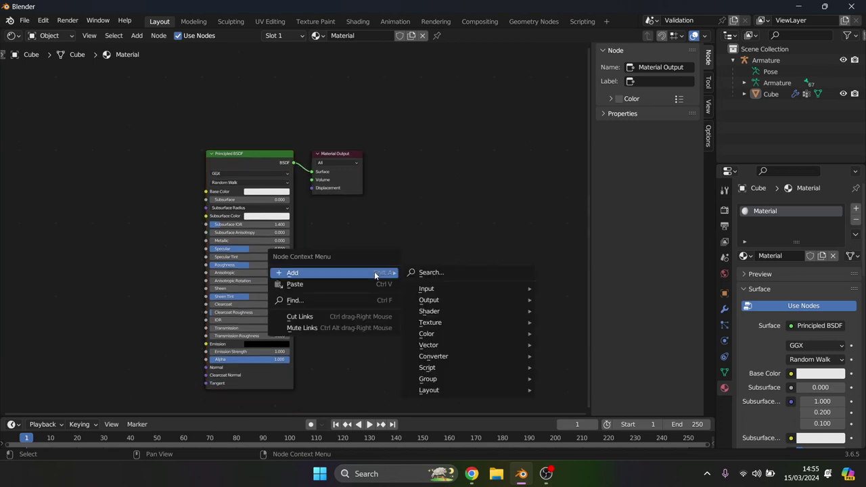
pyautogui.moveTo(428, 323)
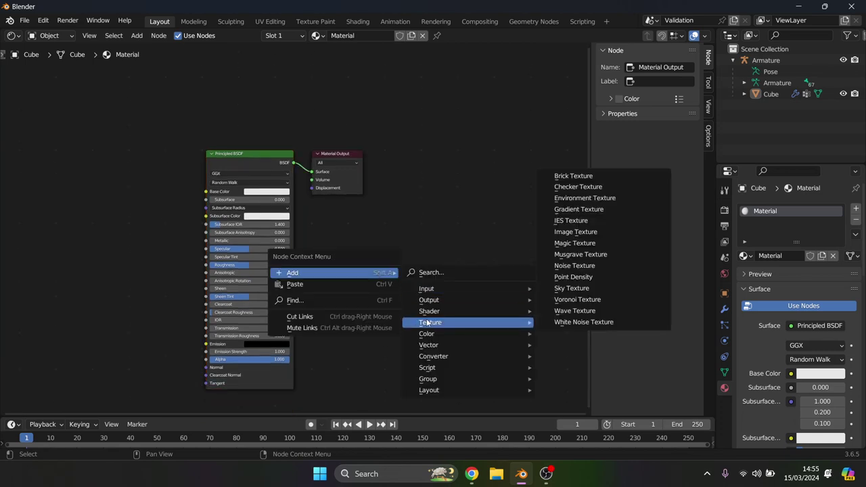
pyautogui.click(576, 232)
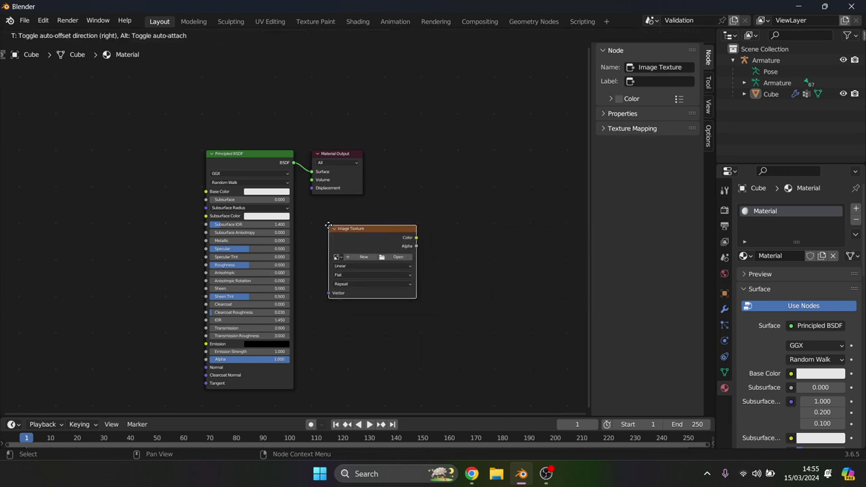
pyautogui.click(383, 239)
pyautogui.moveTo(416, 238); pyautogui.dragTo(206, 192)
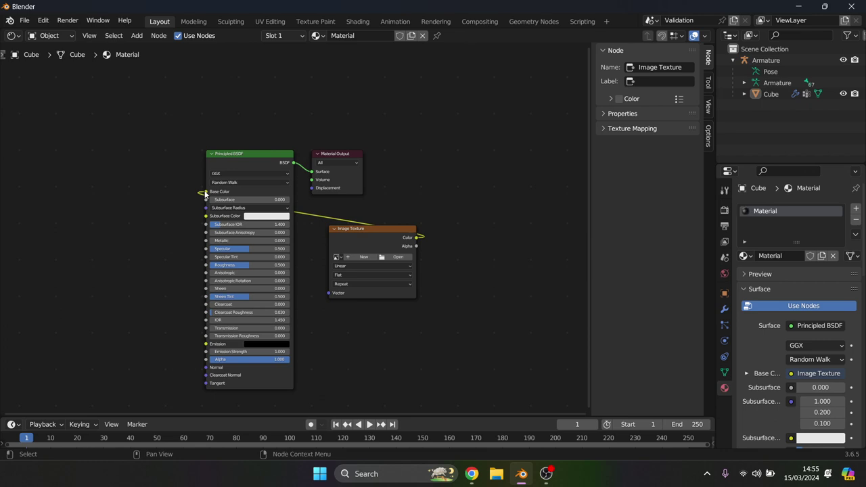
# Create a new white Untitled image for the texture and return to the 3D Viewport
pyautogui.click(363, 257)
pyautogui.click(400, 310)
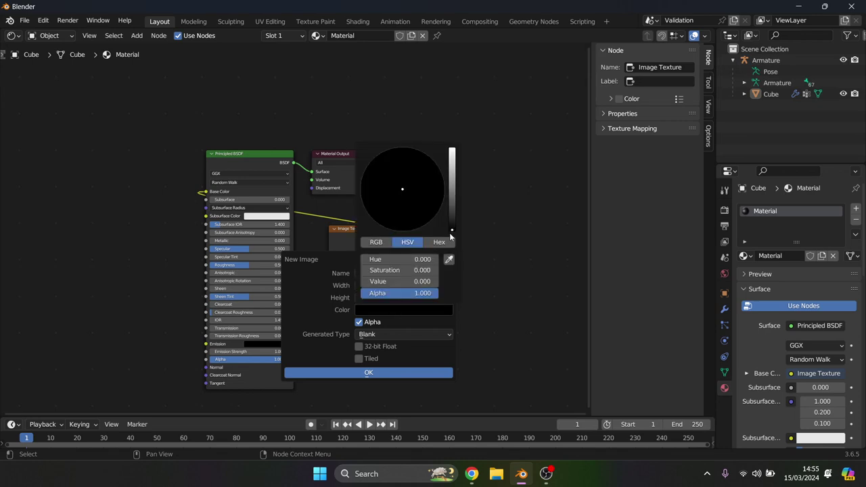
pyautogui.moveTo(453, 233); pyautogui.dragTo(453, 149)
pyautogui.click(425, 371)
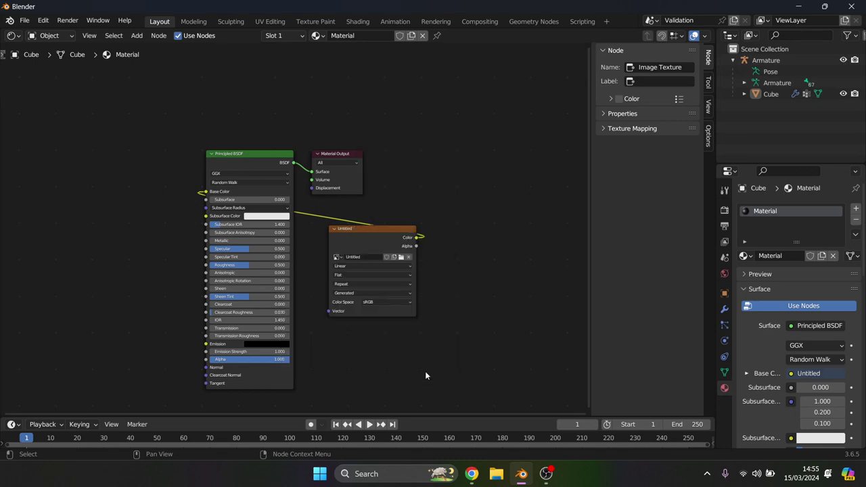
pyautogui.click(13, 35)
pyautogui.click(40, 64)
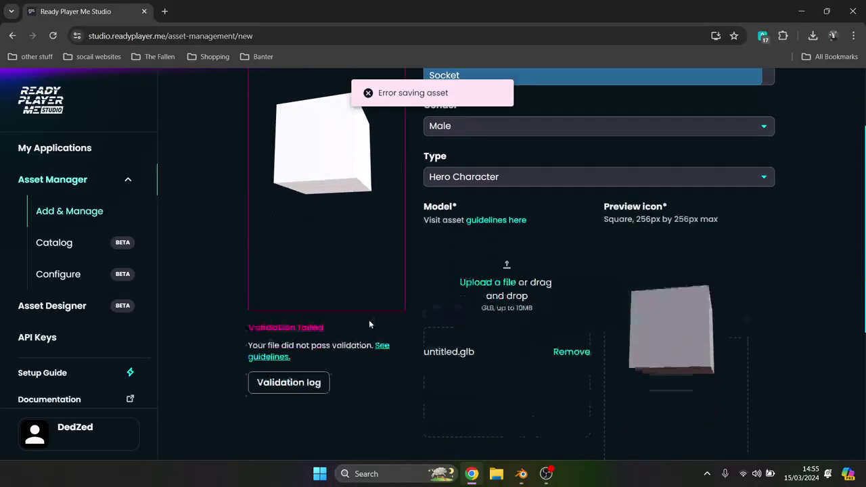
# Open the validation log for untitled.glb, which lists the bounding box, mesh name and material name errors
pyautogui.click(304, 383)
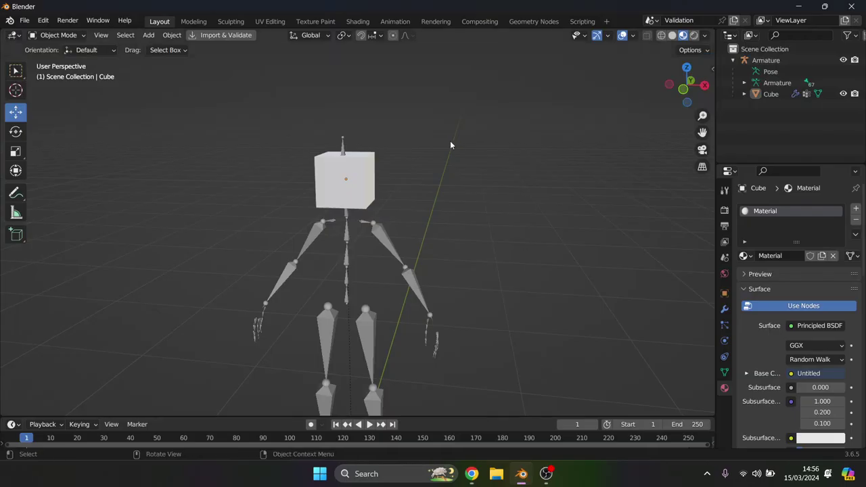
# Try loading a Downloads image as the Base Color texture, then undo back to the Untitled image
pyautogui.click(522, 474)
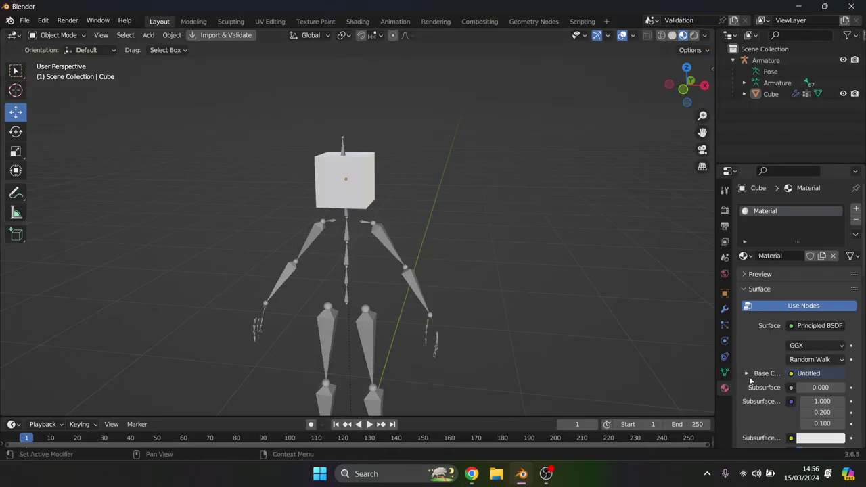
pyautogui.click(747, 375)
pyautogui.click(840, 387)
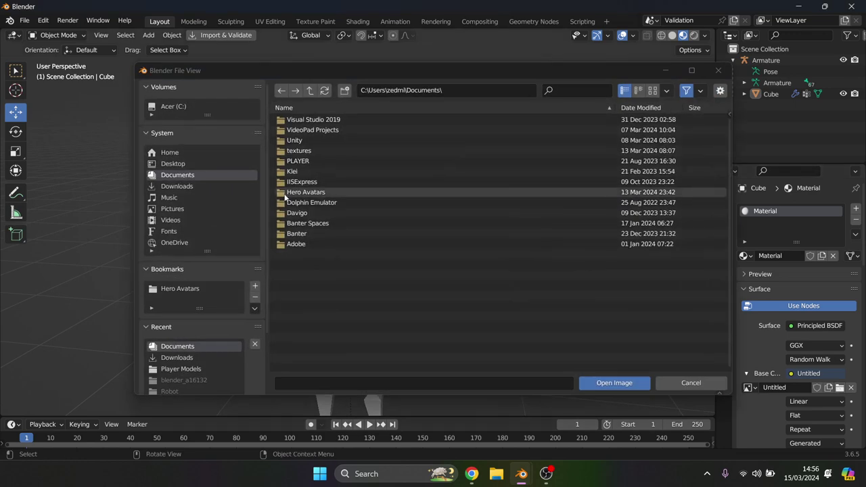
pyautogui.click(202, 185)
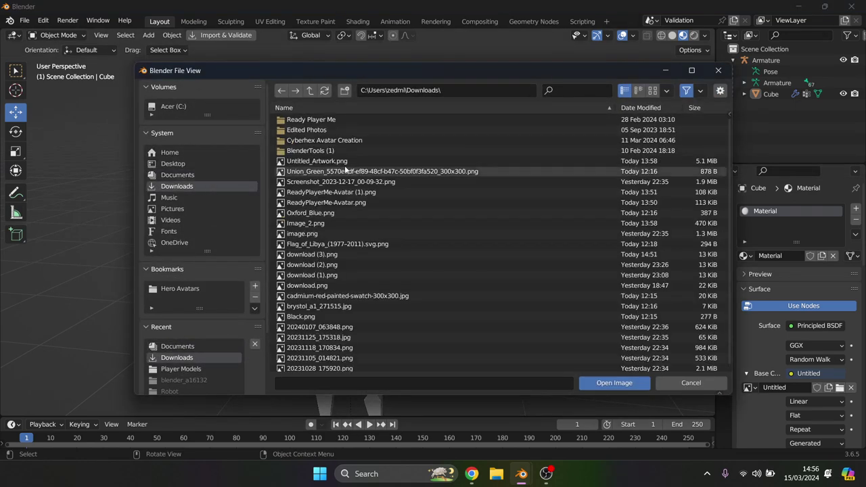
pyautogui.doubleClick(318, 337)
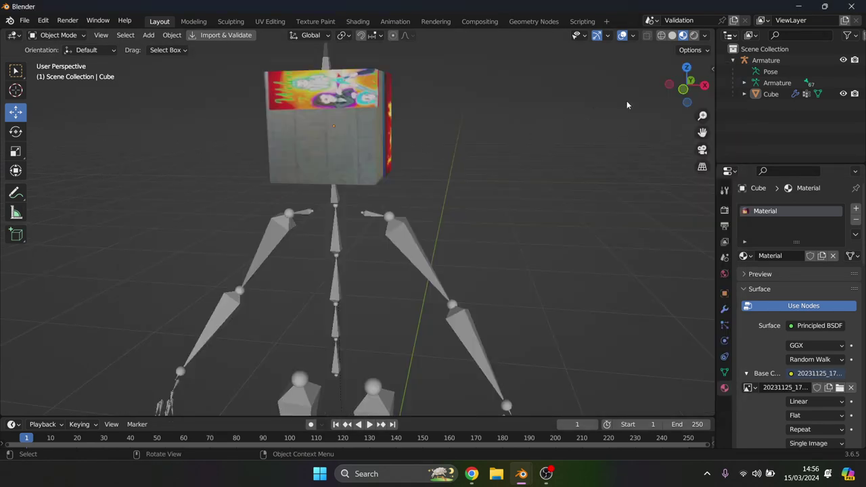
pyautogui.moveTo(702, 90)
pyautogui.mouseDown()
pyautogui.moveTo(662, 93)
pyautogui.moveTo(699, 93)
pyautogui.mouseUp()
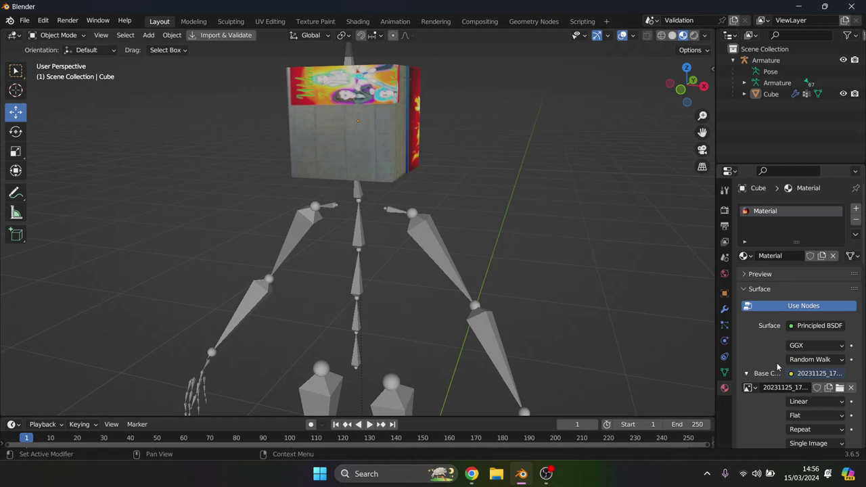
pyautogui.hotkey('ctrl', 'z')
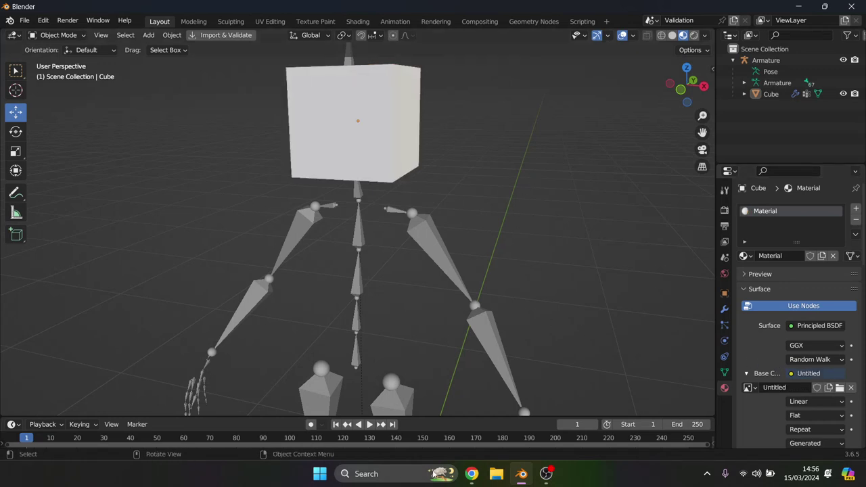
pyautogui.hotkey('alt', 'Tab')
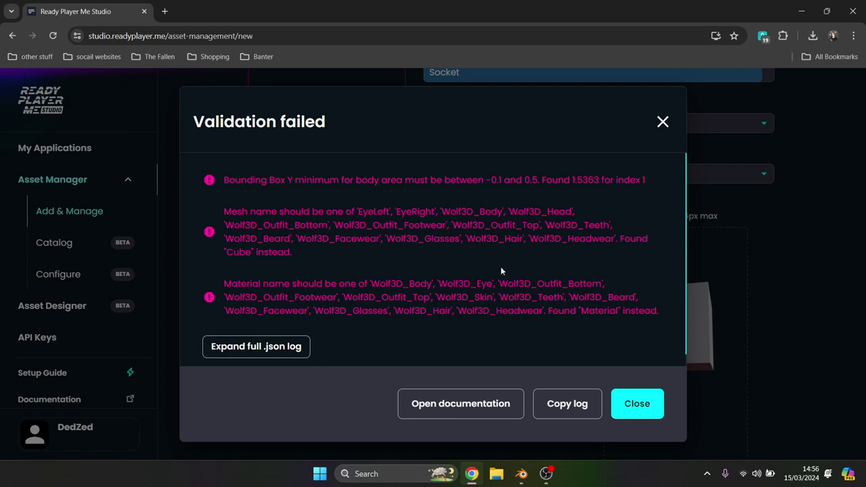
pyautogui.click(522, 474)
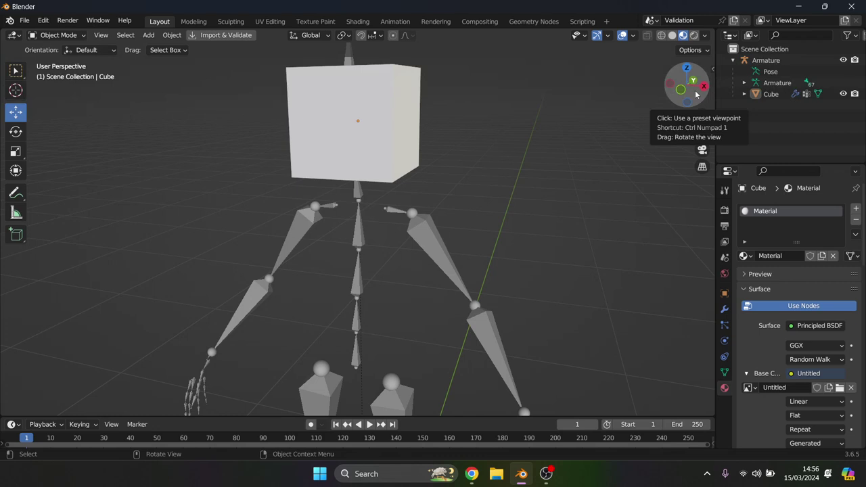
# Use the RPM sidebar's Body button to rename the Cube object to Wolf3D_Body
pyautogui.click(712, 69)
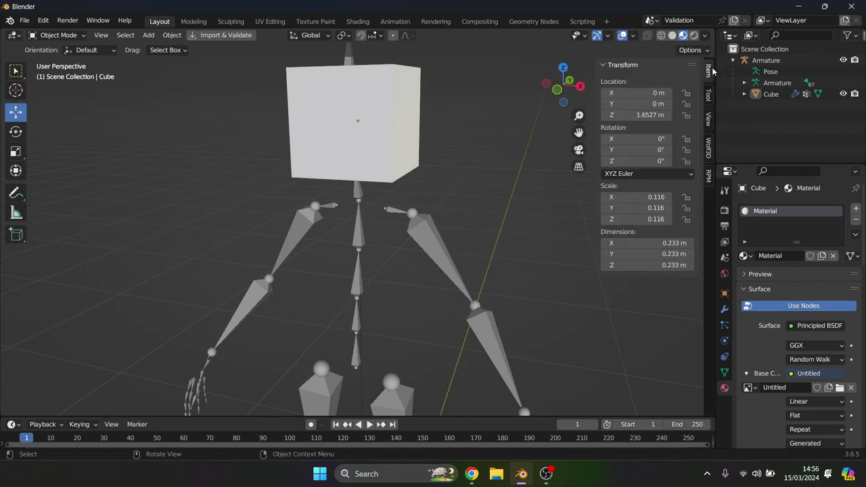
pyautogui.click(709, 174)
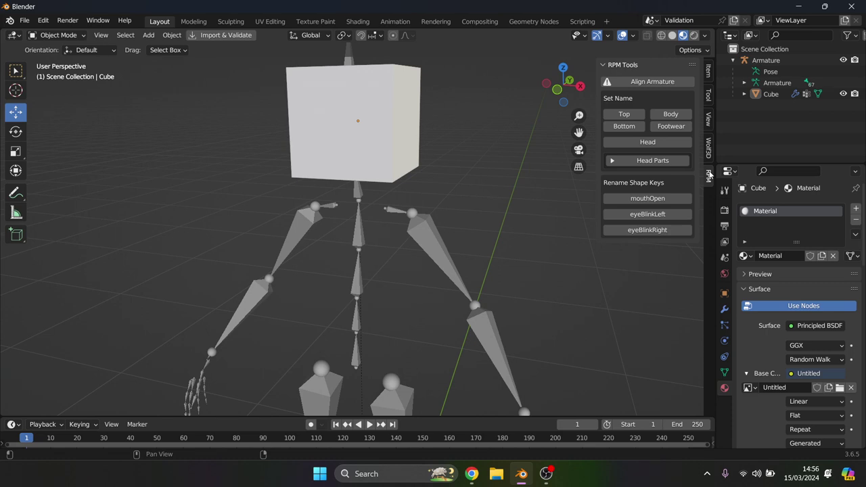
pyautogui.click(775, 94)
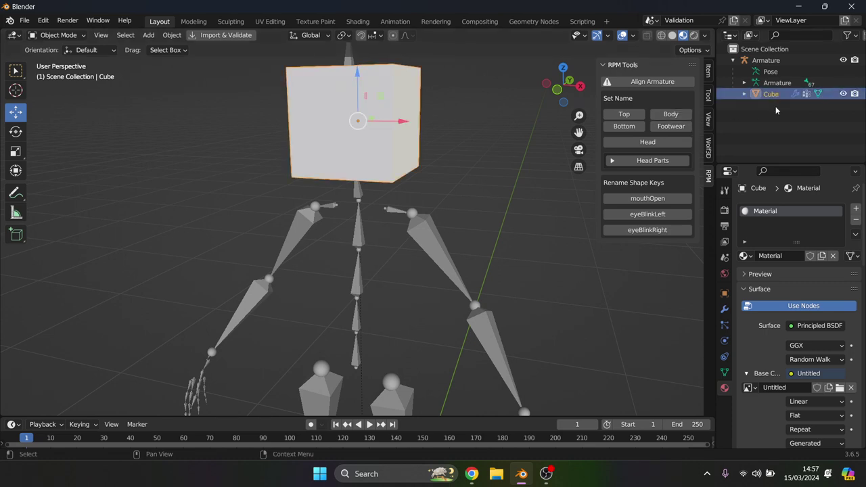
pyautogui.click(675, 115)
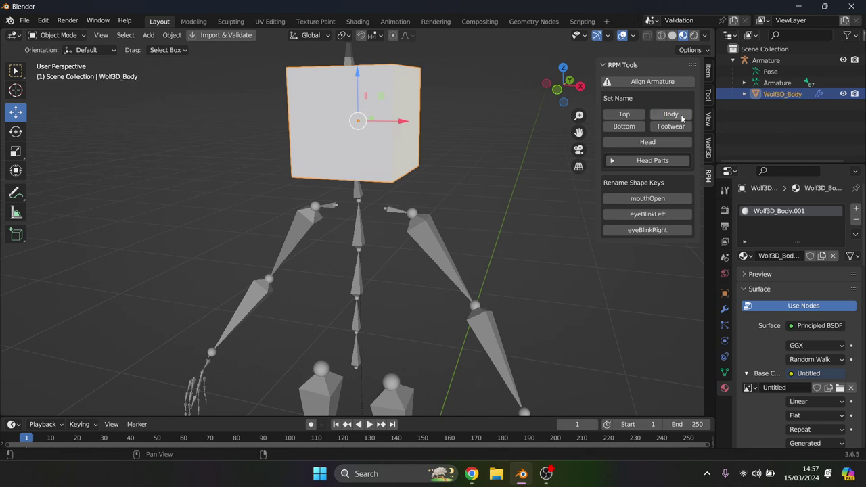
# Rename the material to Wolf3D_Body.001 and the mesh data to Wolf3D_Body, then open the File menu
pyautogui.doubleClick(816, 212)
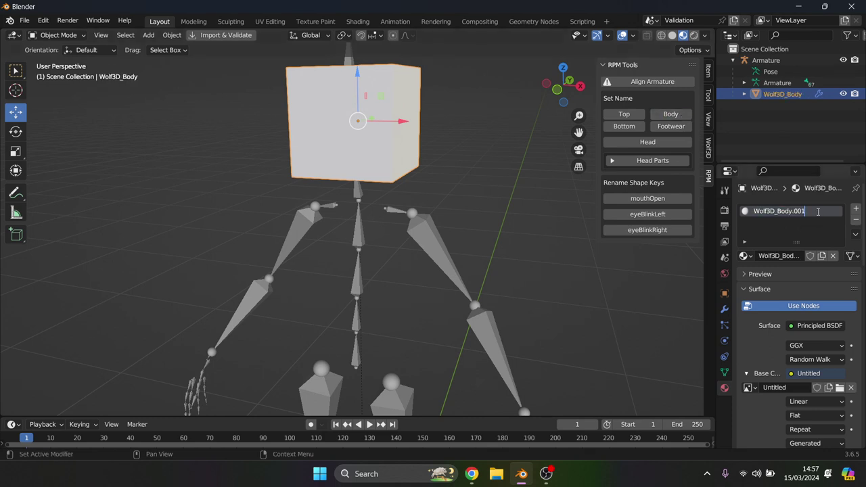
pyautogui.press('Return')
pyautogui.click(724, 372)
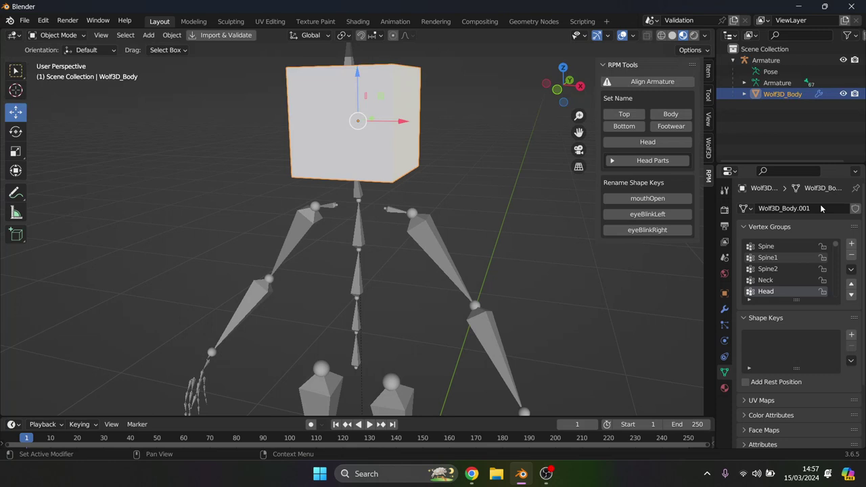
pyautogui.doubleClick(819, 211)
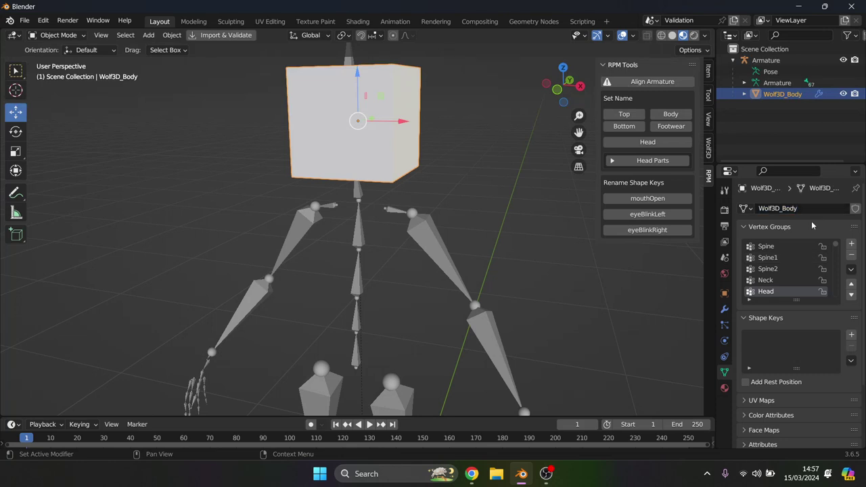
pyautogui.click(24, 21)
# Open the validation log showing one error: body bounding box Y minimum 1.5363, outside -0.1 to 0.5
pyautogui.moveTo(47, 183)
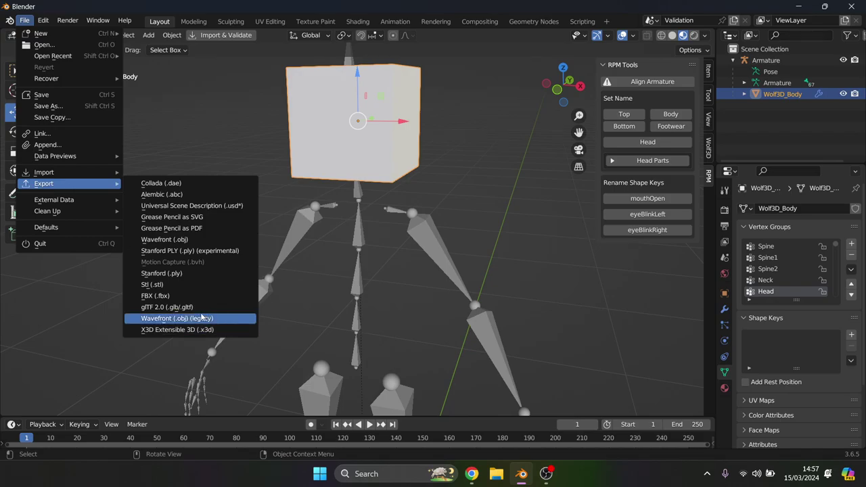
pyautogui.press('Escape')
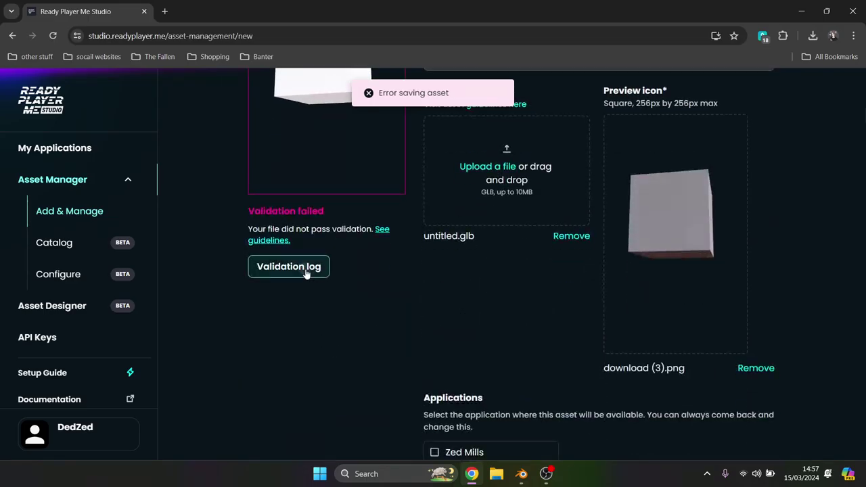
pyautogui.click(306, 268)
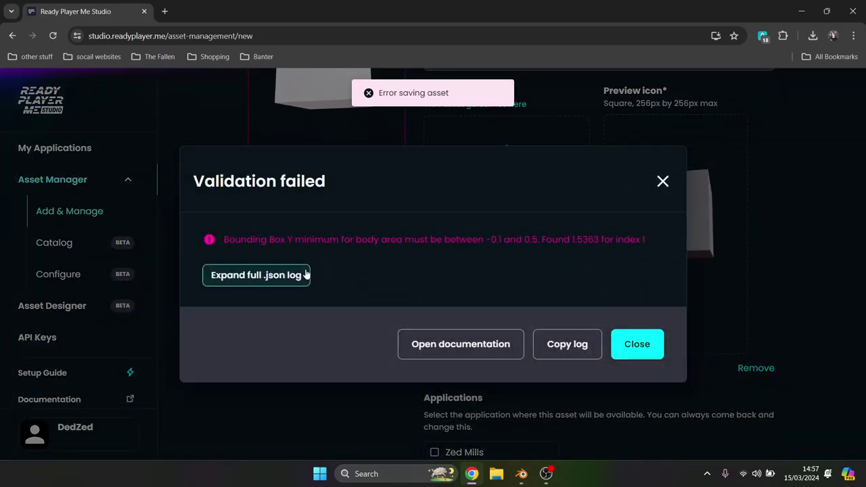
pyautogui.moveTo(546, 474)
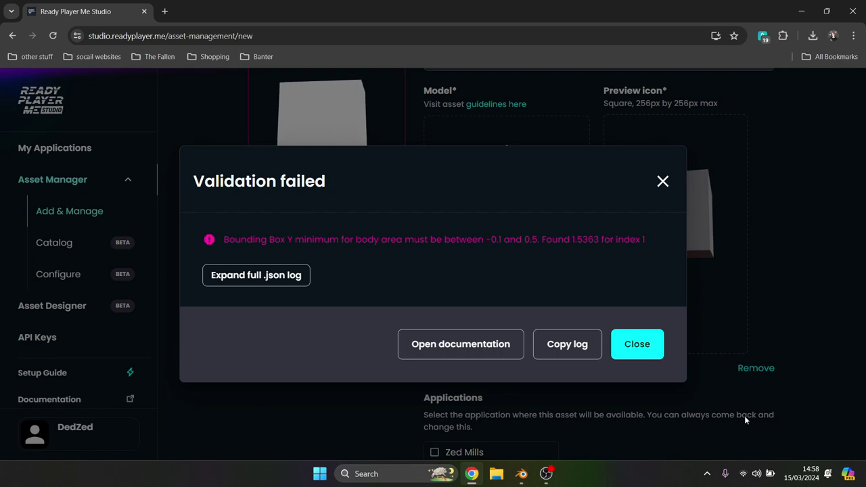
# Paste a copy of the body cube, delete the extra Armature.001, and move Wolf3D_Body.001 down to the feet
pyautogui.click(522, 476)
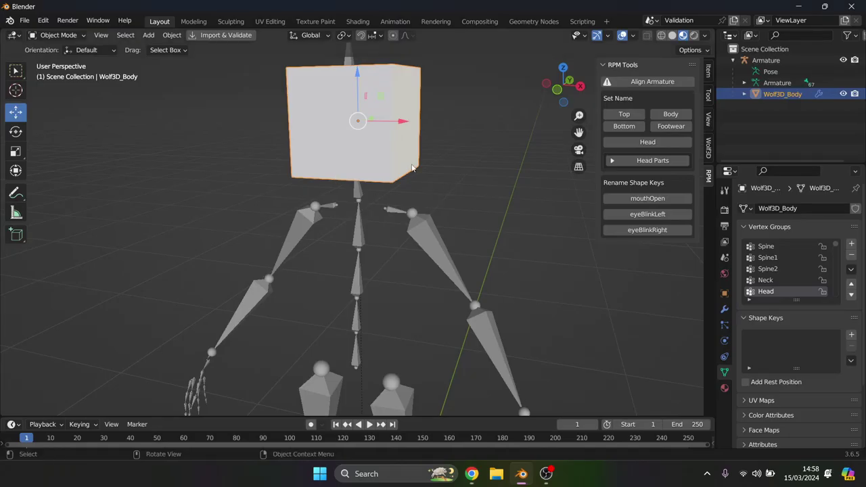
pyautogui.scroll(-5, 413, 166)
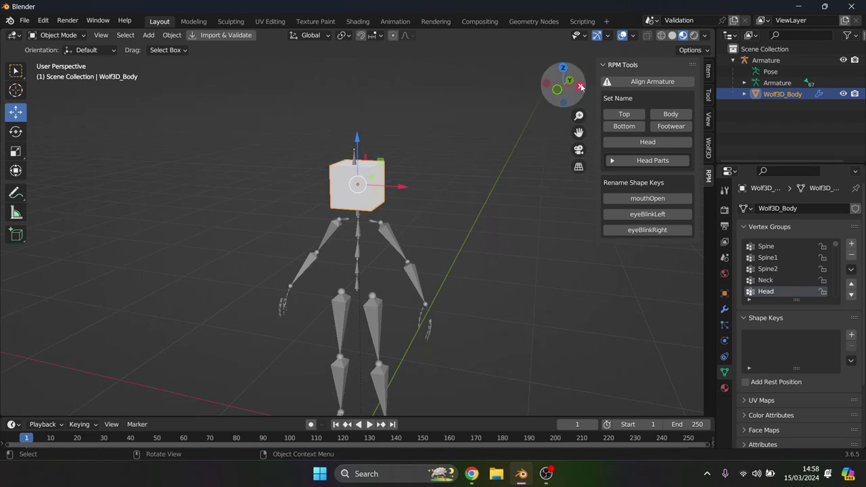
pyautogui.moveTo(581, 87); pyautogui.dragTo(559, 88)
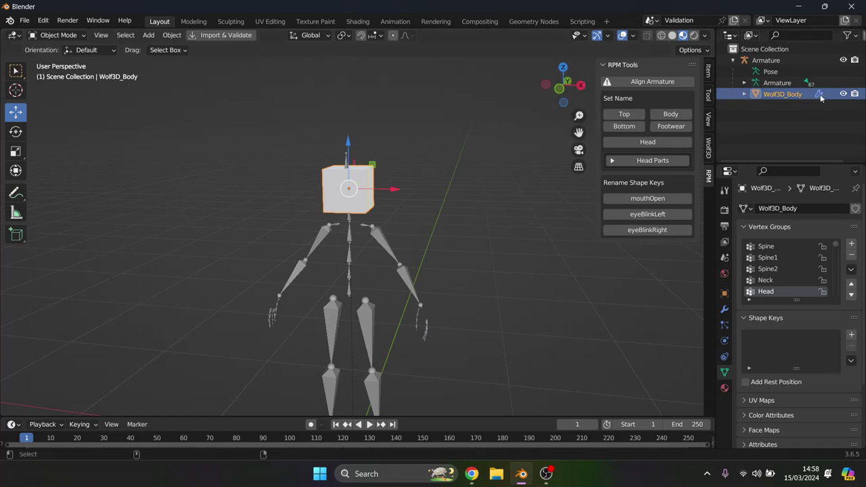
pyautogui.hotkey('ctrl', 'c')
pyautogui.hotkey('ctrl', 'v')
pyautogui.click(771, 105)
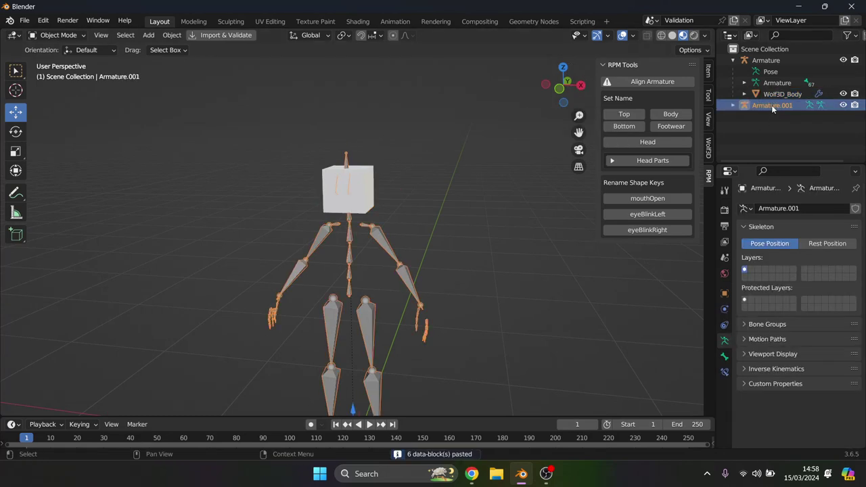
pyautogui.press('Delete')
pyautogui.click(772, 105)
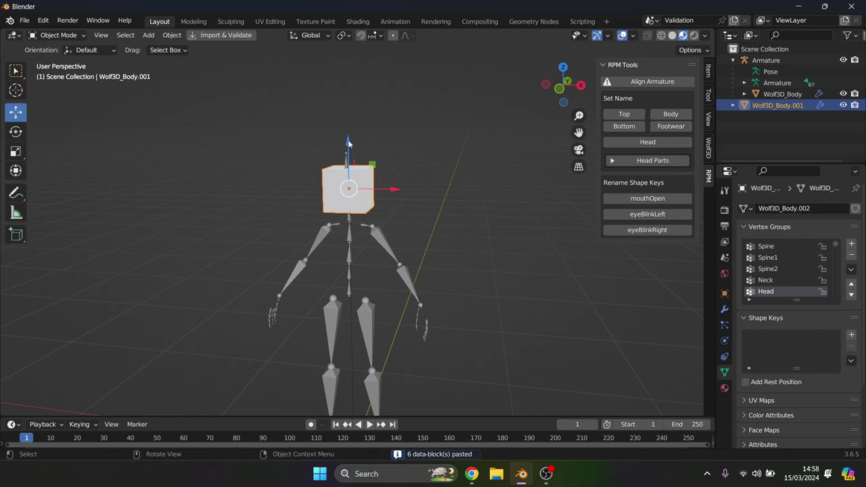
pyautogui.moveTo(348, 142); pyautogui.dragTo(353, 355)
pyautogui.scroll(-3, 491, 254)
pyautogui.scroll(3, 457, 287)
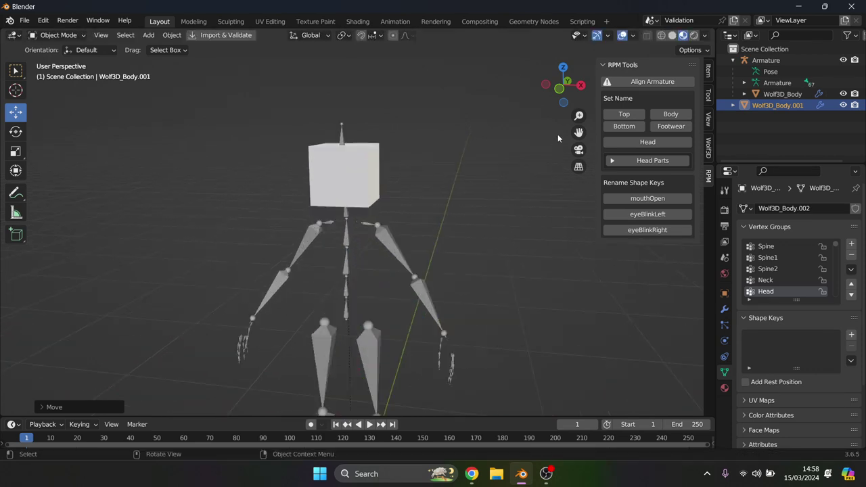
pyautogui.moveTo(578, 132); pyautogui.dragTo(575, 38)
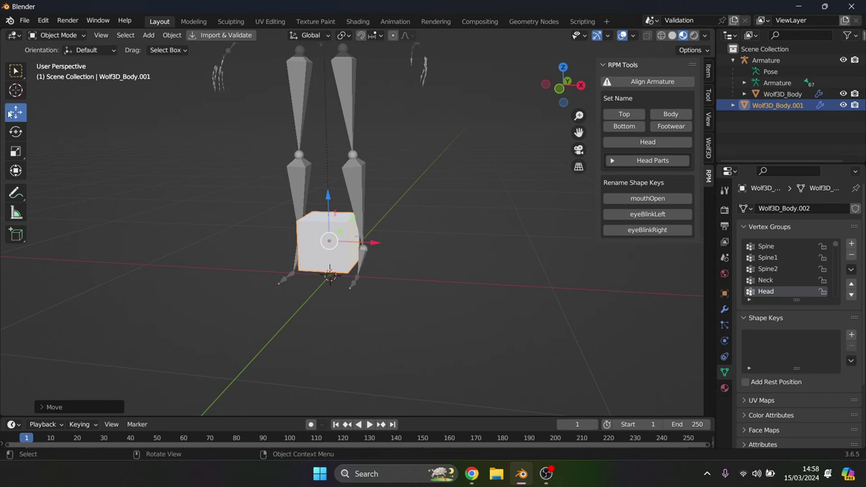
pyautogui.moveTo(376, 244); pyautogui.dragTo(404, 244)
pyautogui.moveTo(361, 201); pyautogui.dragTo(355, 215)
# Paste a second copy, Wolf3D_Body.002, and move it along X to sit beside the first under the legs
pyautogui.hotkey('ctrl', 'c')
pyautogui.hotkey('ctrl', 'v')
pyautogui.press('g')
pyautogui.press('x')
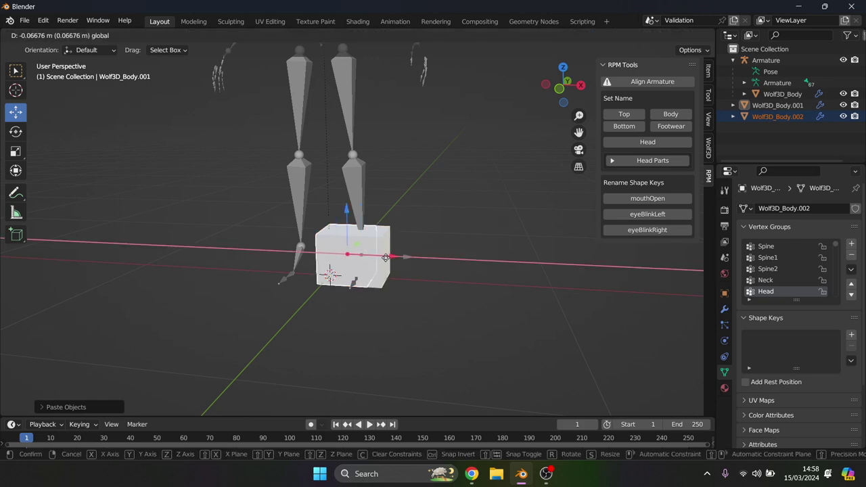
pyautogui.click(337, 259)
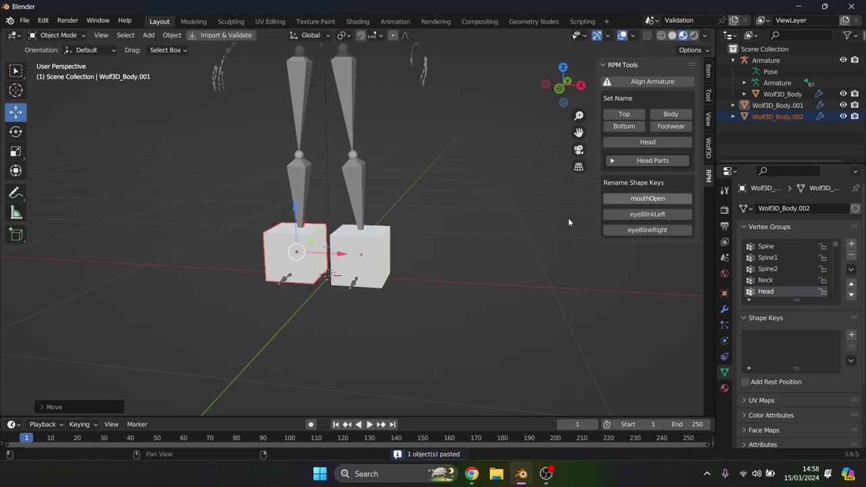
pyautogui.moveTo(379, 198); pyautogui.dragTo(345, 199, button='middle')
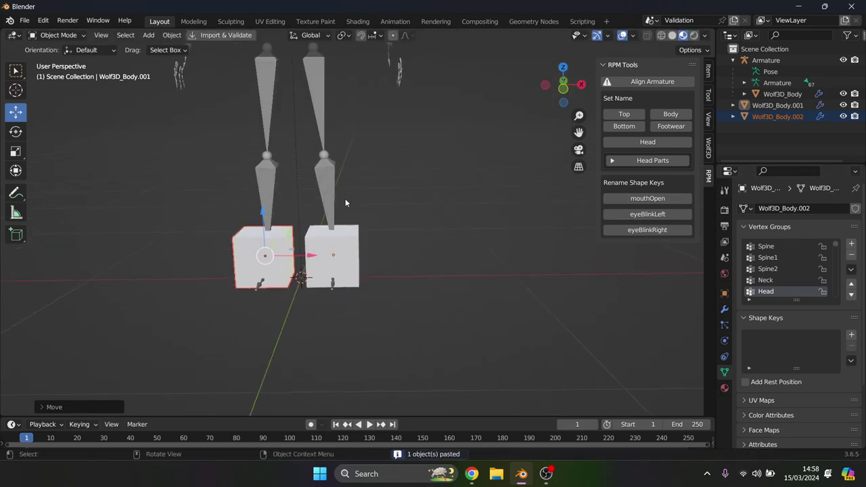
pyautogui.press('g')
pyautogui.press('x')
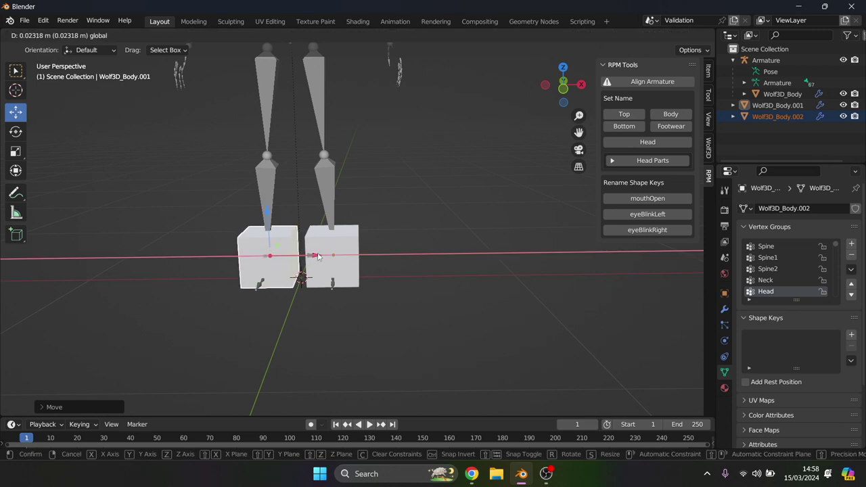
pyautogui.click(318, 256)
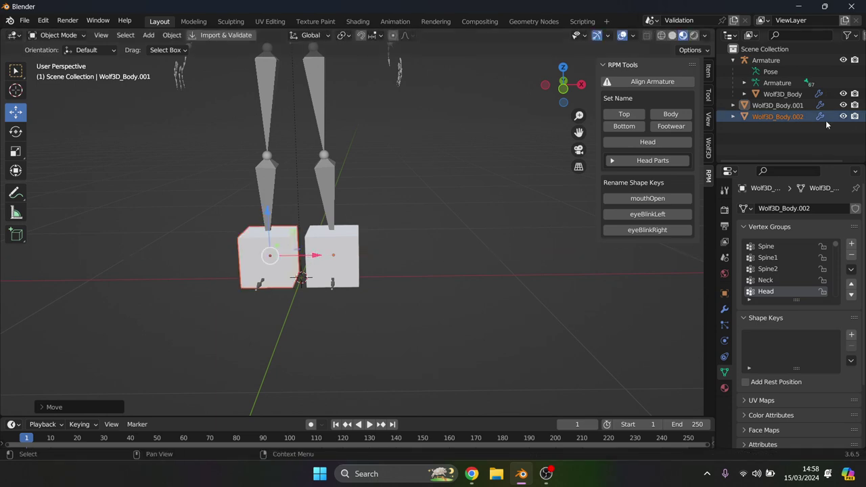
# Parent both cube copies to the Armature with empty groups
pyautogui.keyDown('shift'); pyautogui.click(778, 106); pyautogui.keyUp('shift')
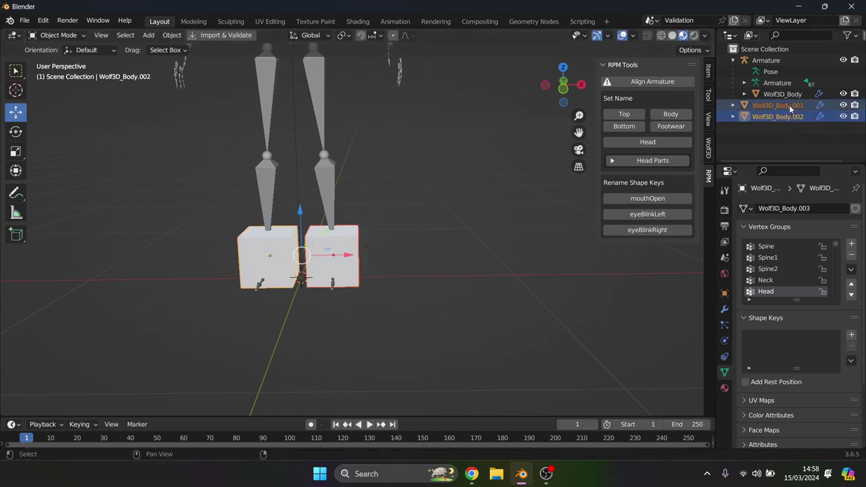
pyautogui.keyDown('ctrl'); pyautogui.click(766, 60); pyautogui.keyUp('ctrl')
pyautogui.click(172, 34)
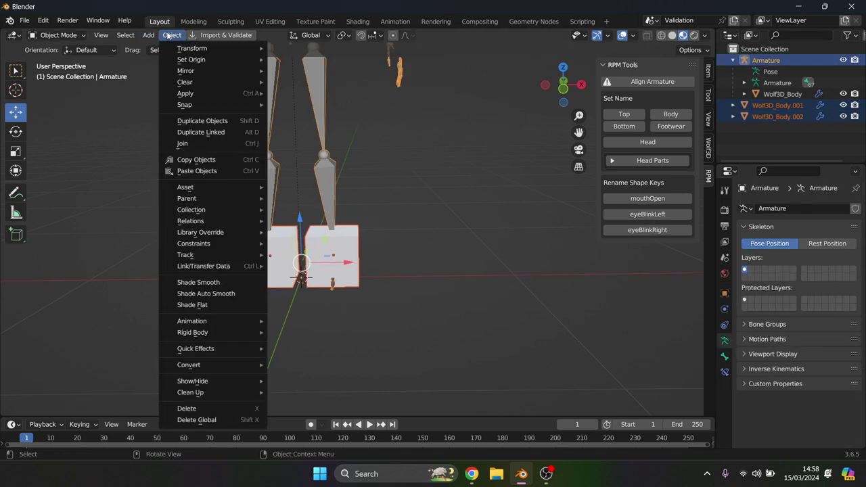
pyautogui.moveTo(210, 199)
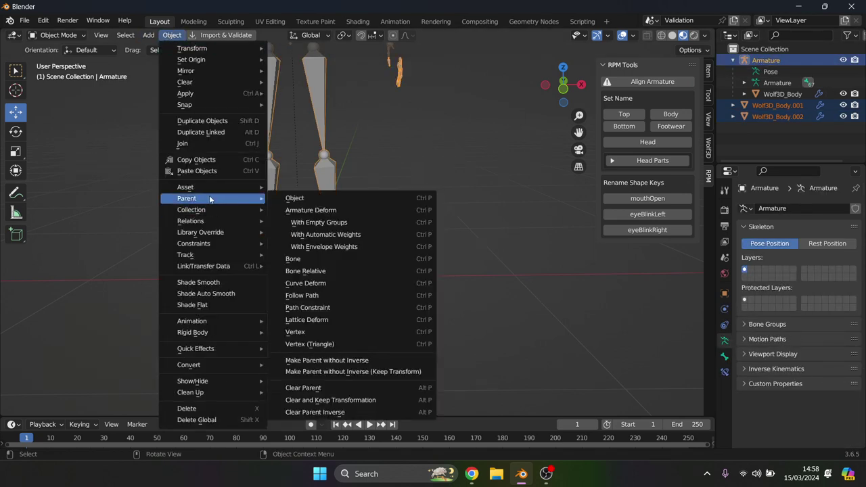
pyautogui.click(337, 227)
# Parent Wolf3D_Body.001 to the Armature with automatic weights, which triggers a 'Loop in parents' error
pyautogui.click(788, 105)
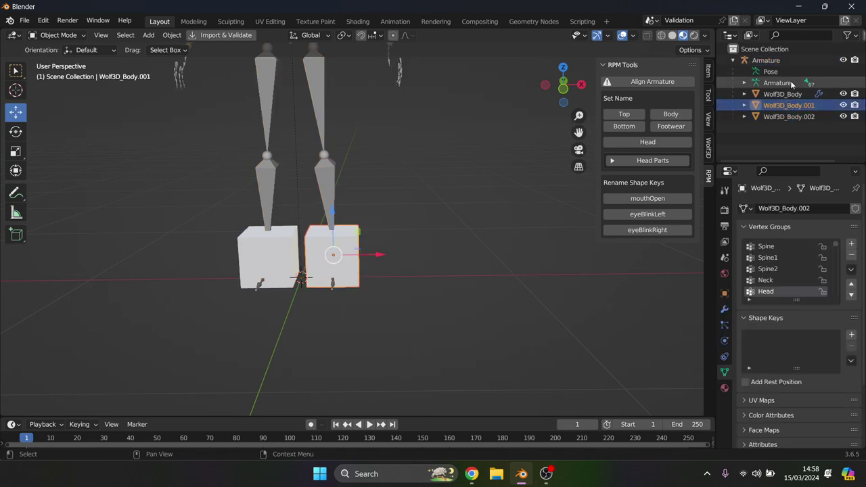
pyautogui.click(765, 60)
pyautogui.keyDown('ctrl'); pyautogui.click(788, 105); pyautogui.keyUp('ctrl')
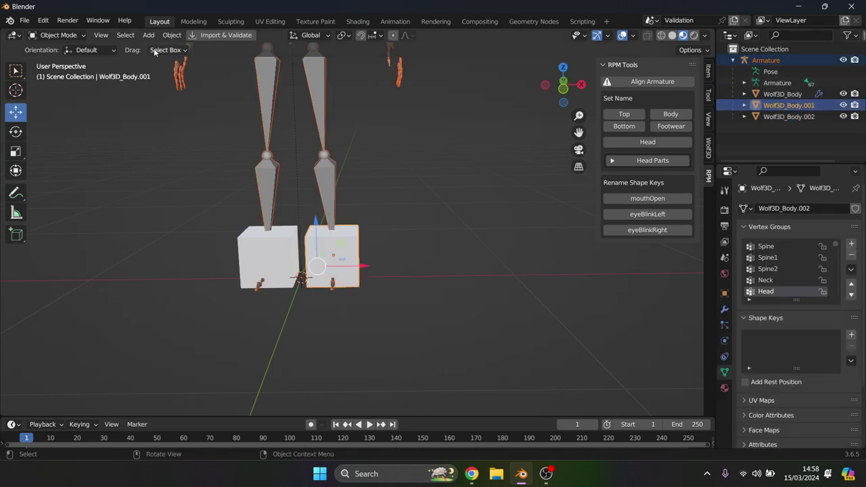
pyautogui.click(172, 35)
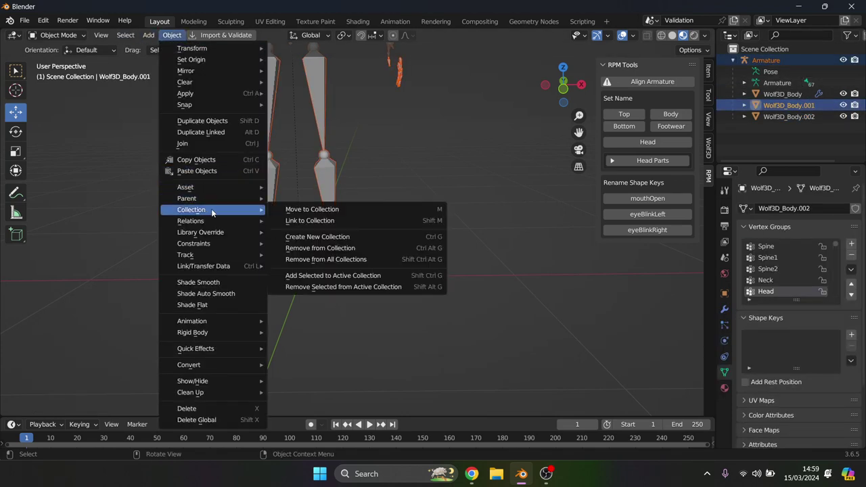
pyautogui.moveTo(214, 199)
pyautogui.click(325, 234)
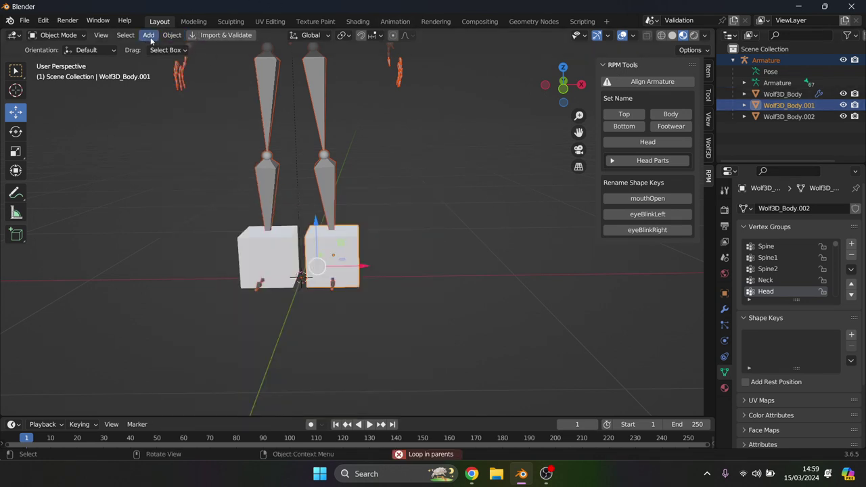
# Paint Wolf3D_Body.001 fully onto the LeftFoot group at weight 1.0, then return to Object Mode
pyautogui.click(55, 35)
pyautogui.click(61, 86)
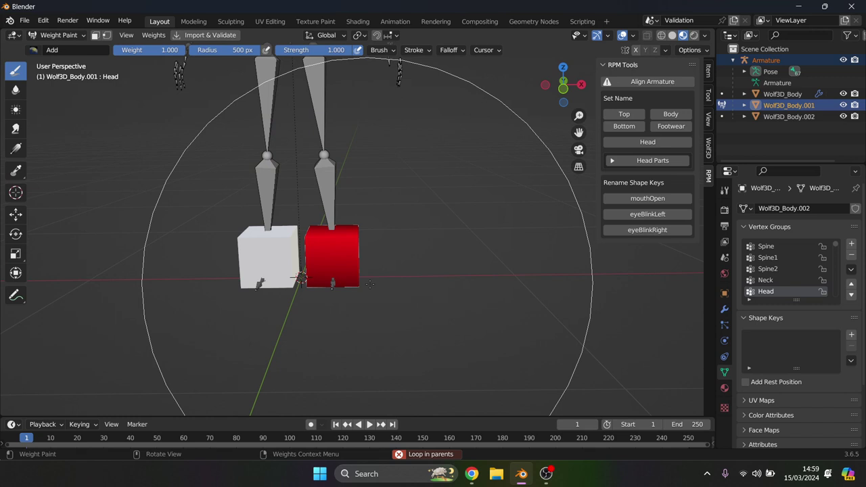
pyautogui.click(844, 105)
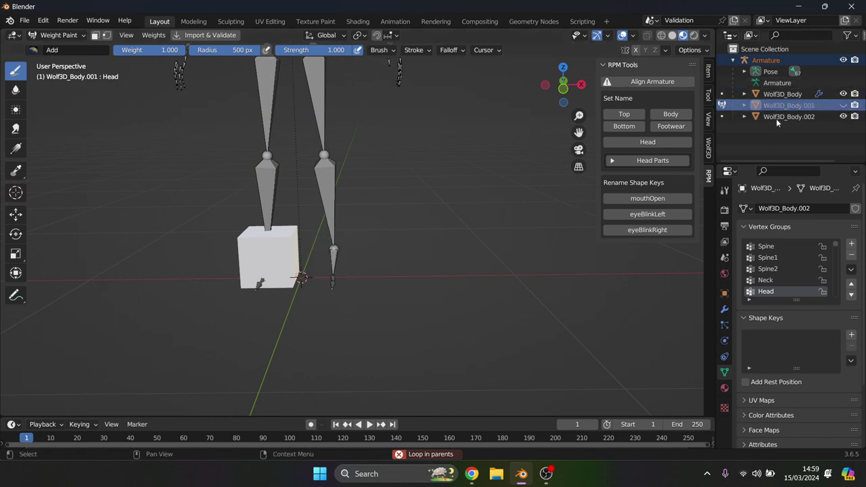
pyautogui.keyDown('ctrl'); pyautogui.click(334, 255); pyautogui.keyUp('ctrl')
pyautogui.click(844, 105)
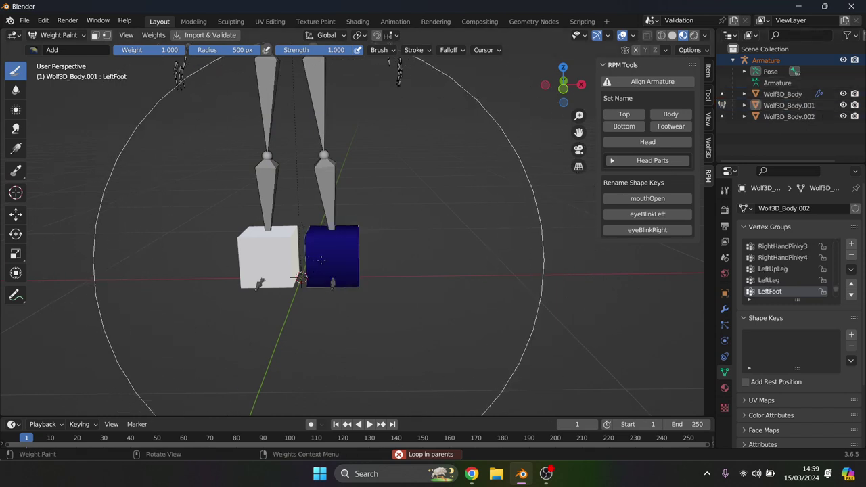
pyautogui.click(331, 256)
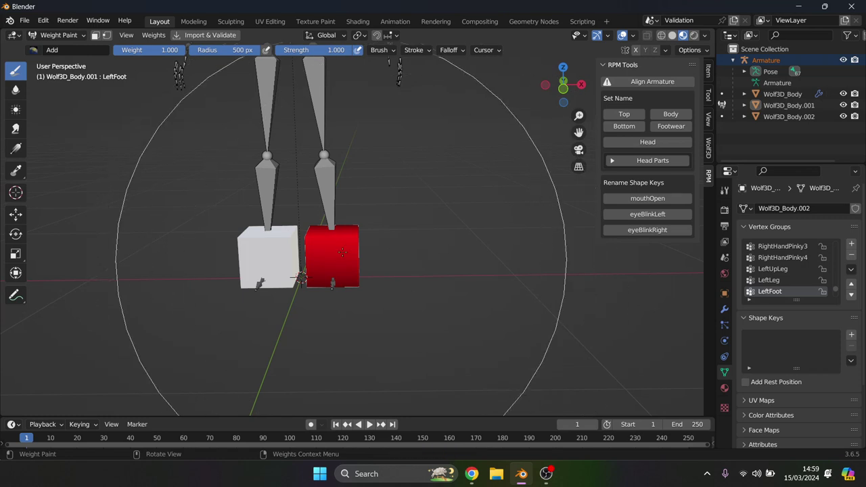
pyautogui.click(60, 34)
pyautogui.click(64, 44)
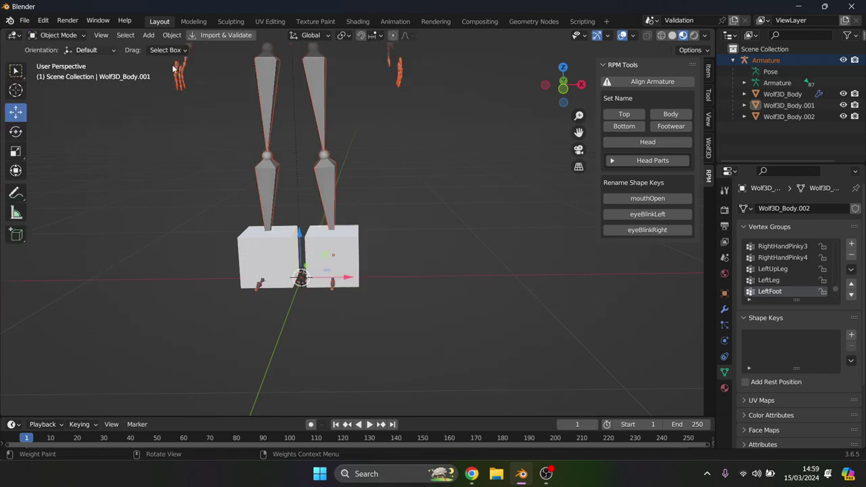
# Paint Wolf3D_Body.002 fully onto RightFoot at weight 1.0, then select both foot cubes
pyautogui.click(773, 117)
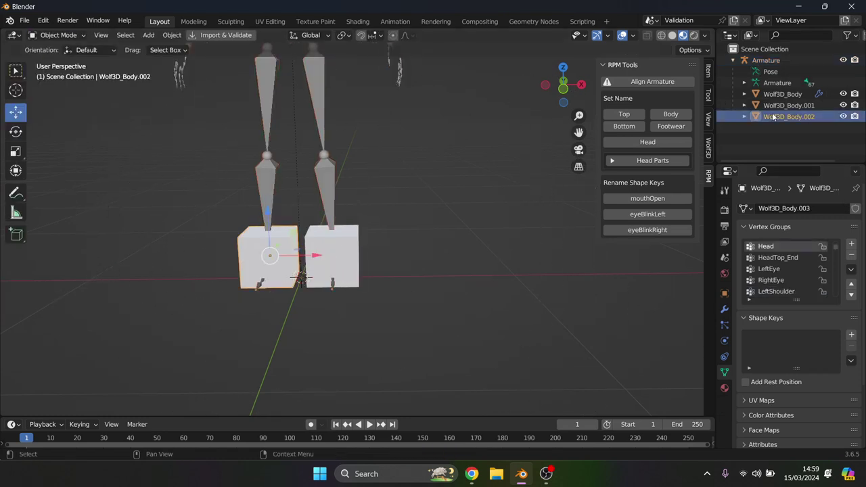
pyautogui.click(772, 61)
pyautogui.keyDown('ctrl'); pyautogui.click(785, 117); pyautogui.keyUp('ctrl')
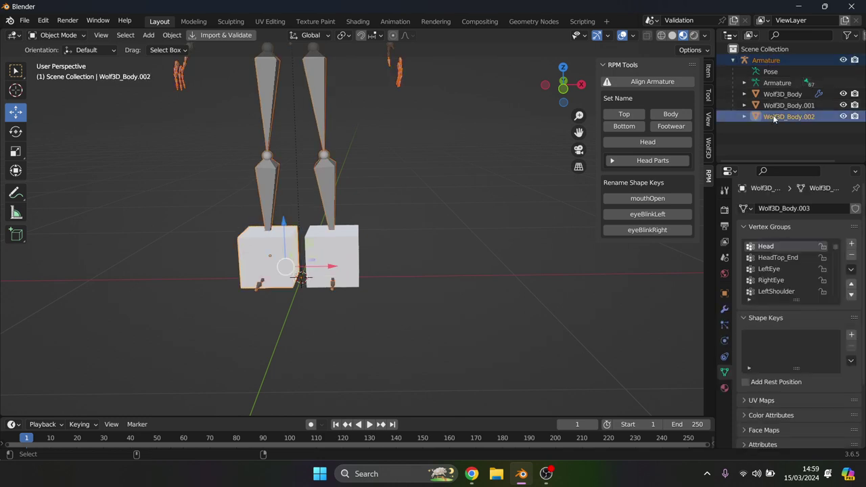
pyautogui.click(59, 35)
pyautogui.click(64, 93)
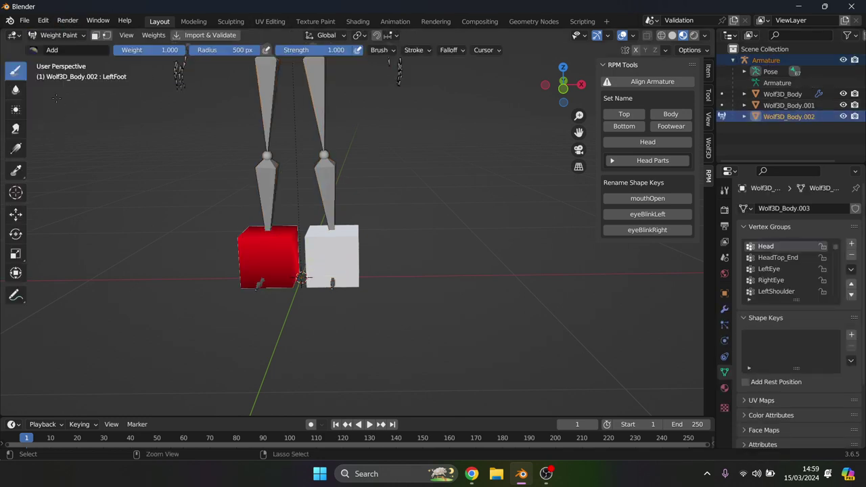
pyautogui.click(843, 117)
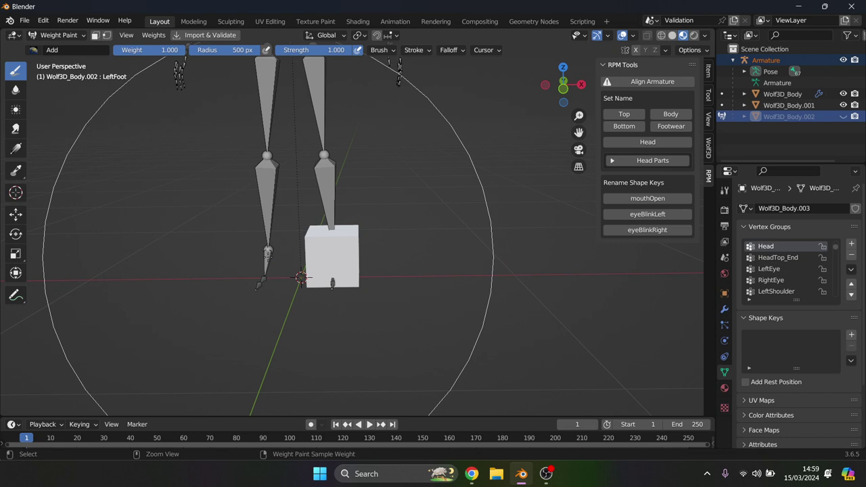
pyautogui.keyDown('ctrl'); pyautogui.click(268, 261); pyautogui.keyUp('ctrl')
pyautogui.click(844, 116)
pyautogui.click(270, 258)
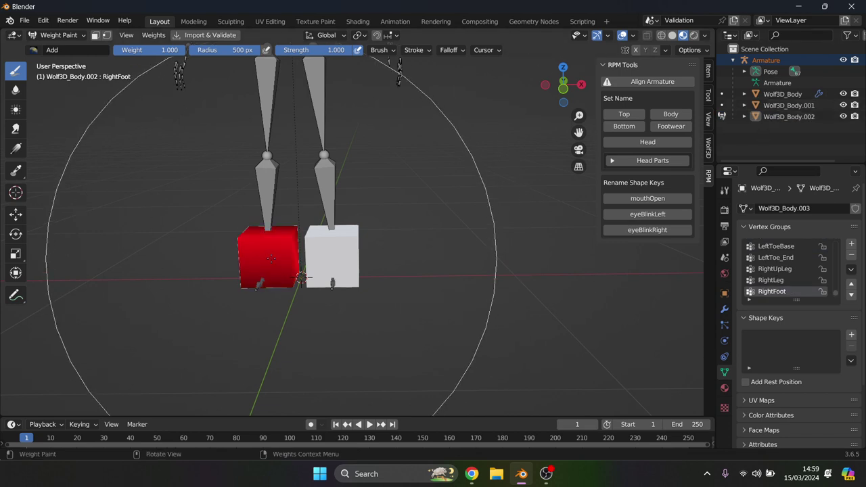
pyautogui.click(59, 35)
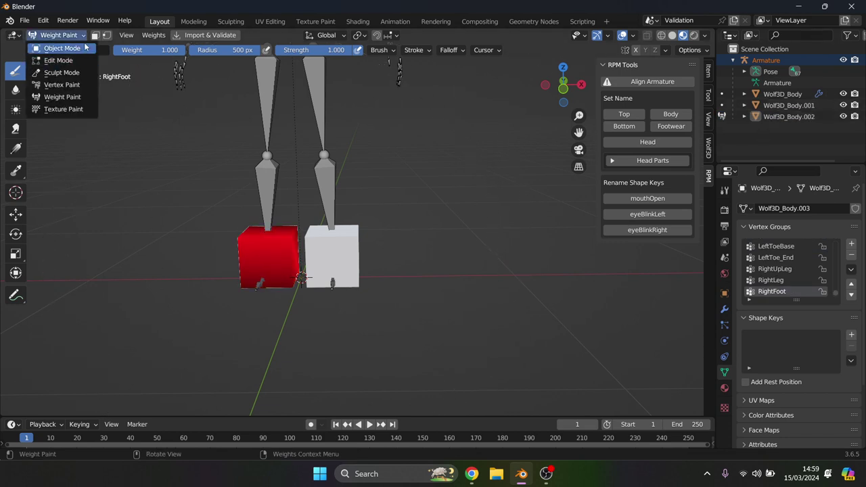
pyautogui.click(58, 46)
pyautogui.click(786, 105)
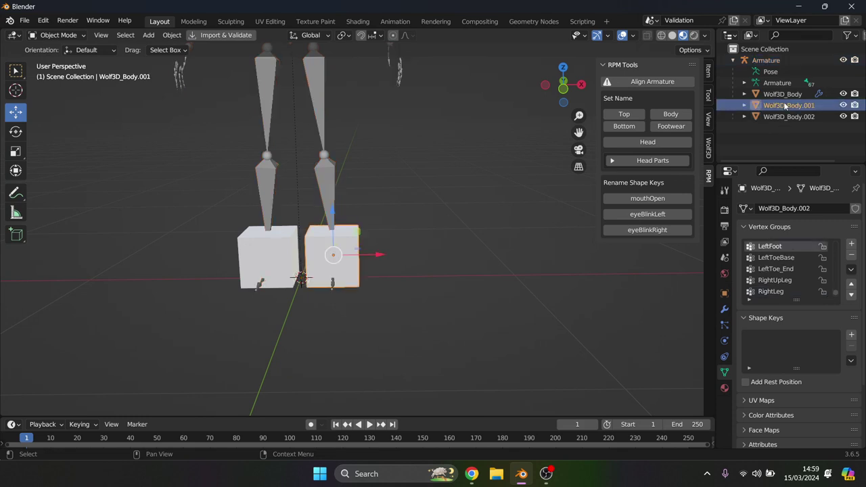
pyautogui.keyDown('ctrl'); pyautogui.click(782, 117); pyautogui.keyUp('ctrl')
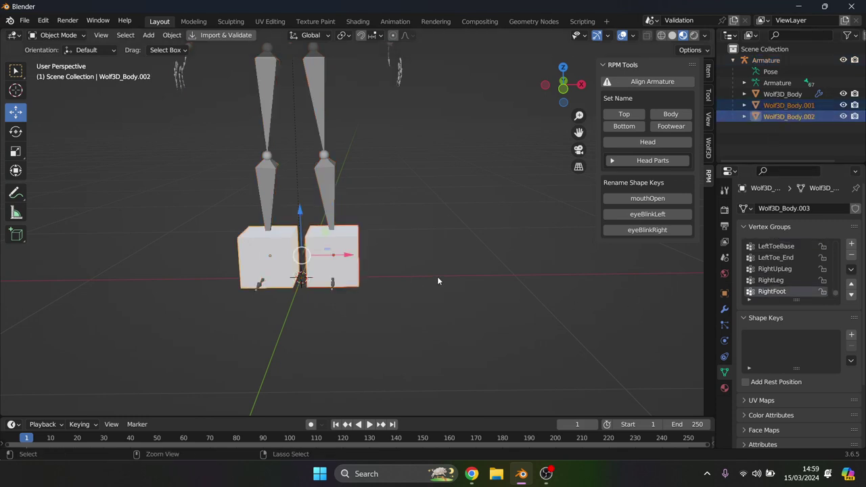
# Join the two foot cubes into Wolf3D_Outfit_Bottom and delete its extra material slots
pyautogui.hotkey('ctrl', 'j')
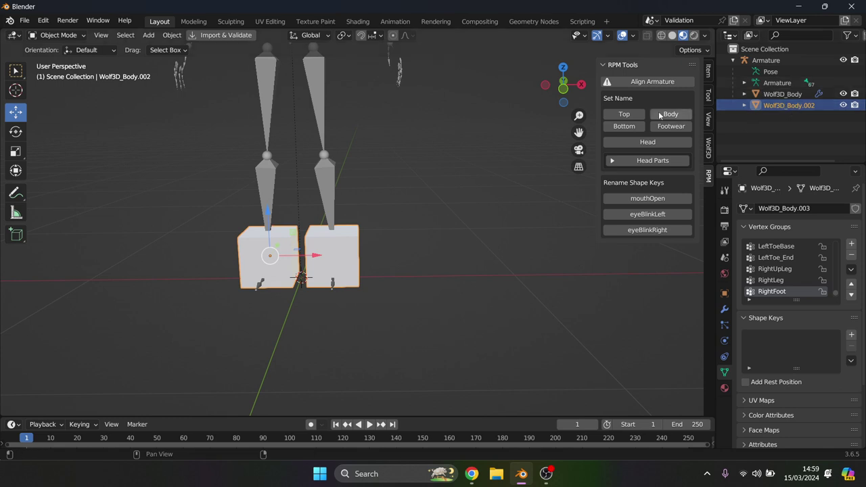
pyautogui.click(629, 127)
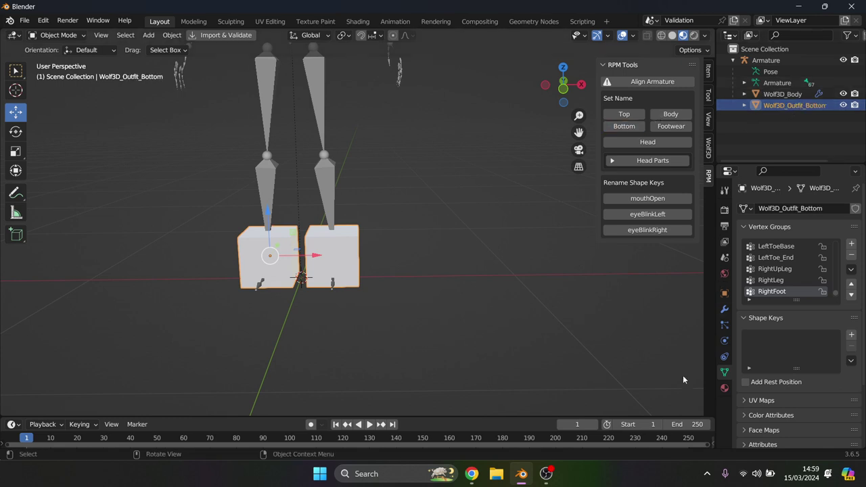
pyautogui.click(724, 388)
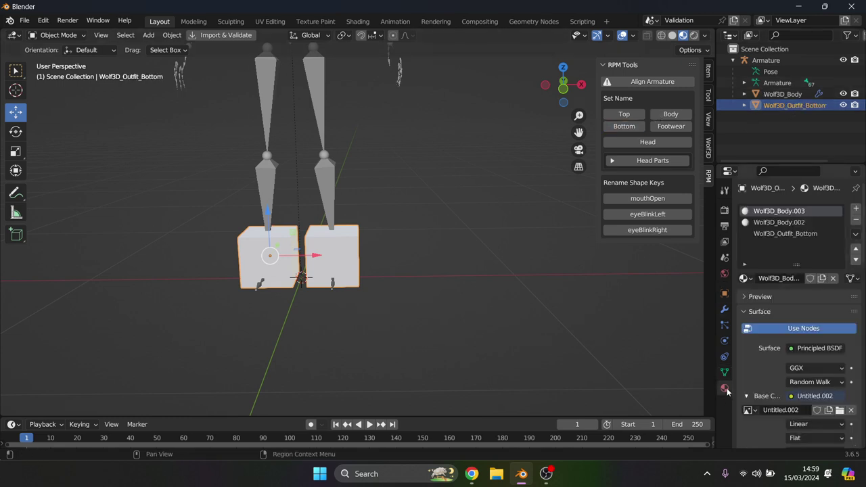
pyautogui.click(799, 234)
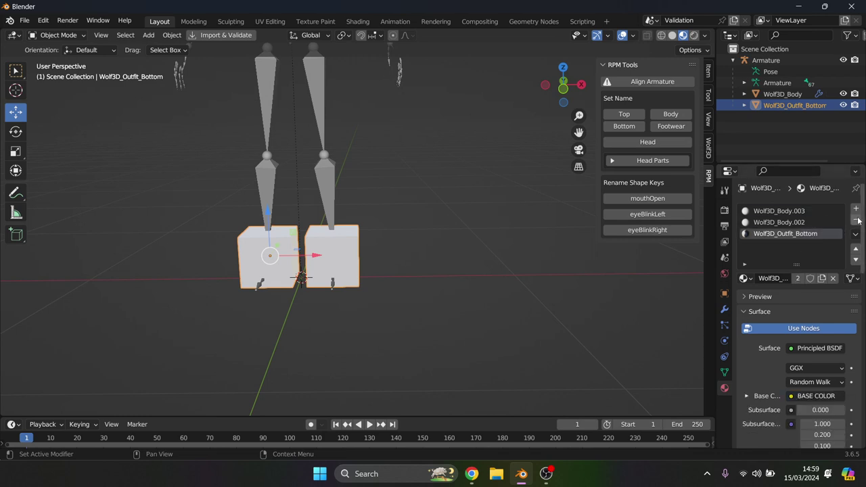
pyautogui.click(856, 220)
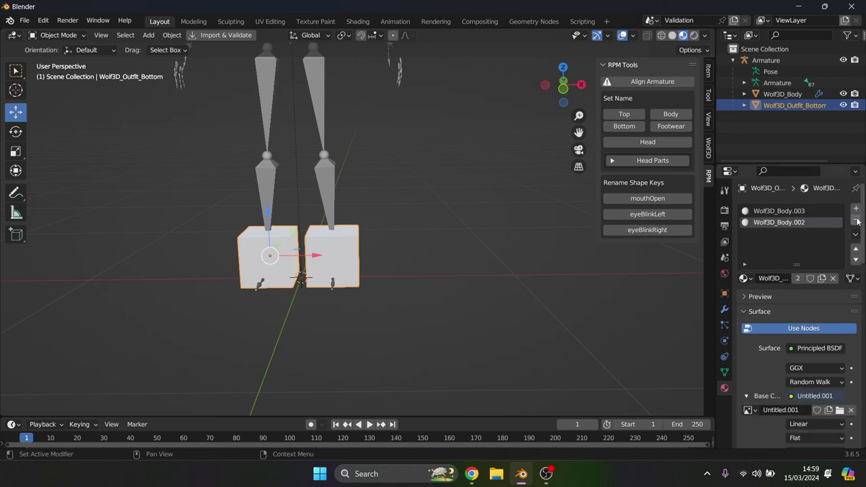
pyautogui.click(856, 220)
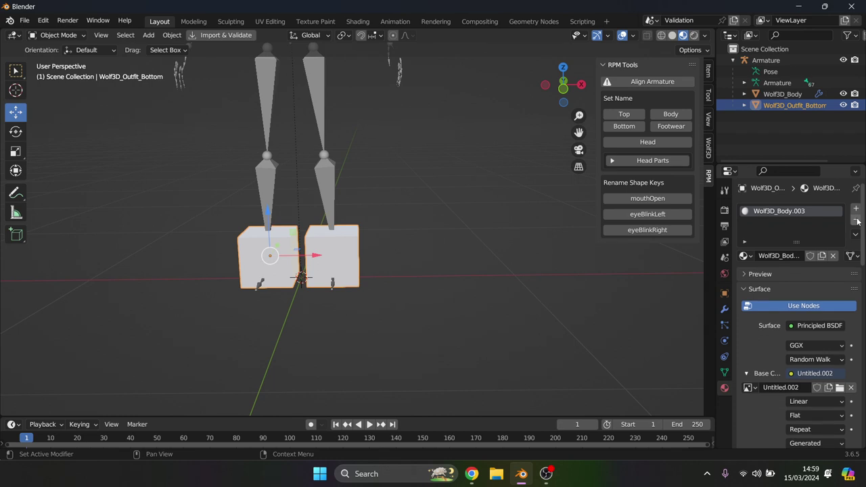
# Assign the Wolf3D_Body material to the remaining slot and start the export
pyautogui.click(778, 94)
pyautogui.click(785, 105)
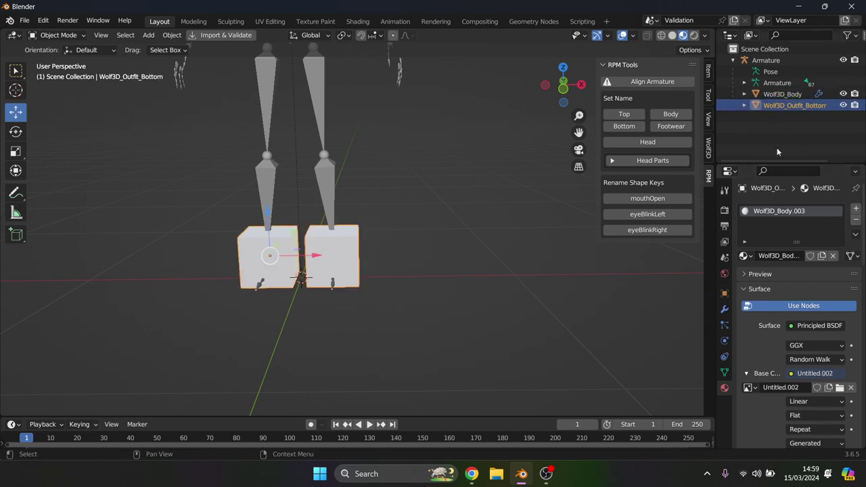
pyautogui.click(746, 256)
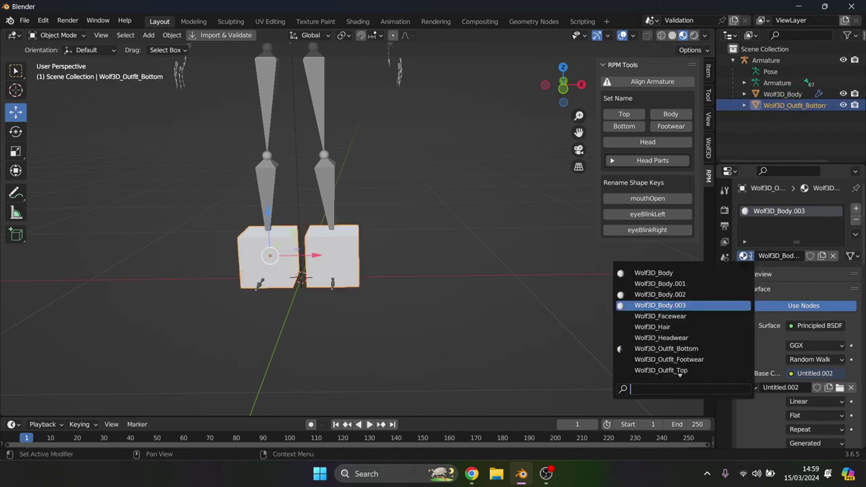
pyautogui.click(654, 273)
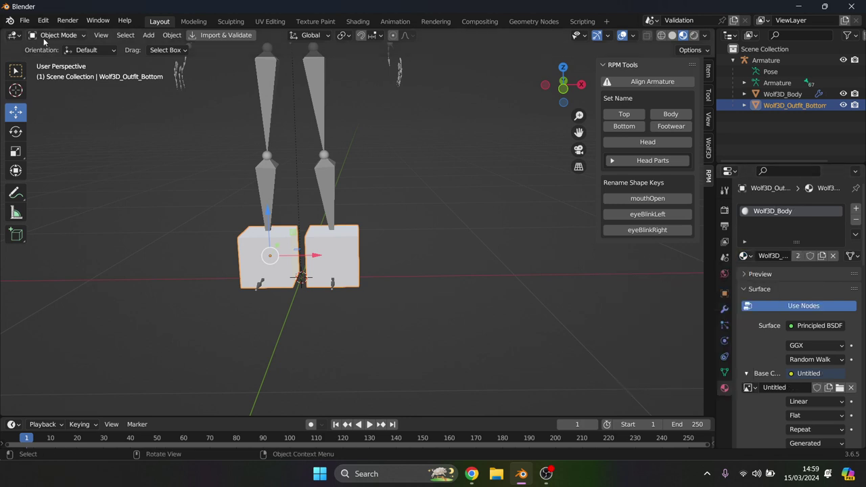
pyautogui.scroll(-4, 535, 144)
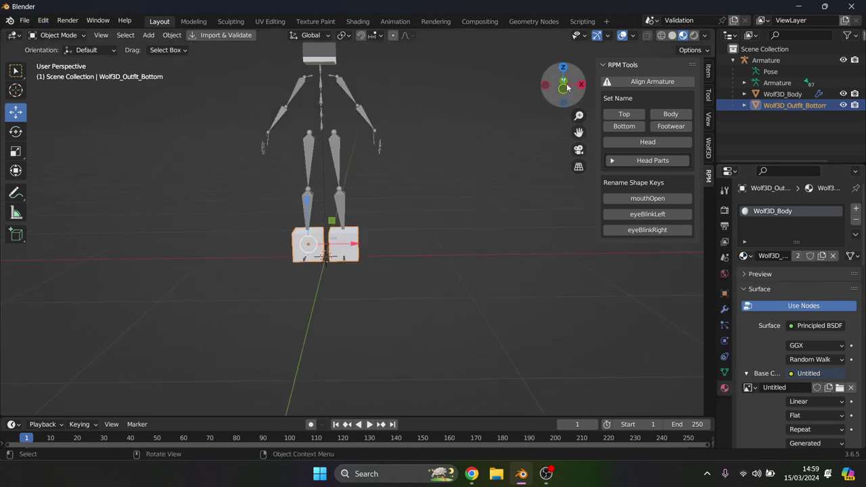
pyautogui.moveTo(564, 85); pyautogui.dragTo(629, 92)
pyautogui.moveTo(579, 132); pyautogui.dragTo(583, 157)
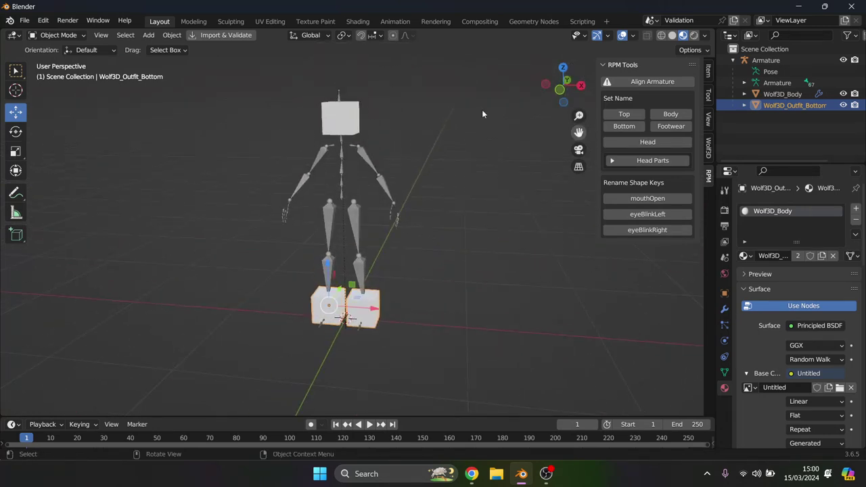
pyautogui.click(25, 21)
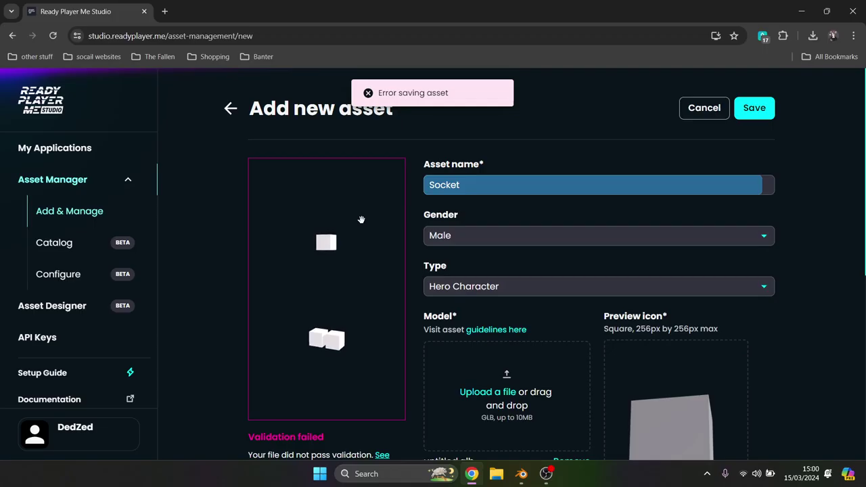
# Read the Validation log saying material Wolf3D_Body must have exactly one instance, then return to Blender
pyautogui.scroll(-2, 361, 220)
pyautogui.click(309, 380)
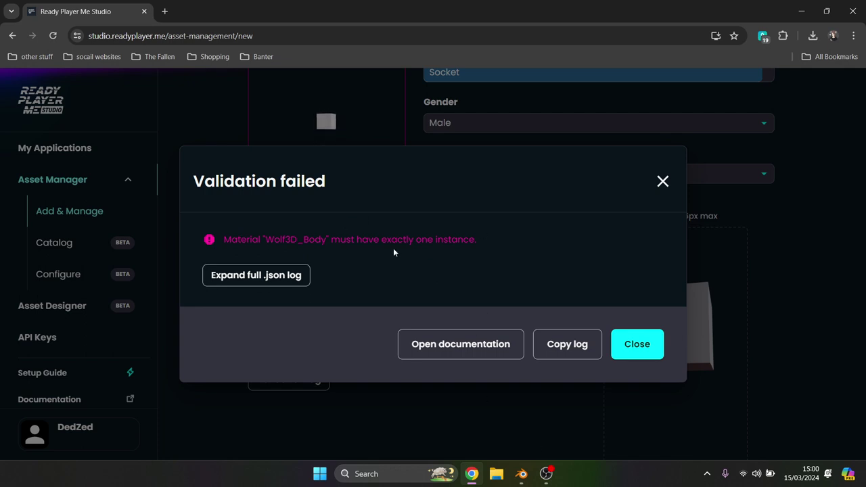
pyautogui.click(522, 474)
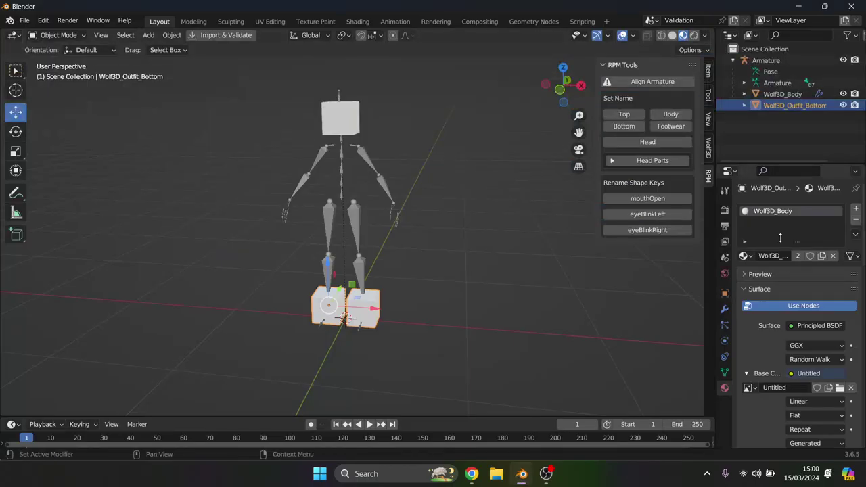
# Make the outfit bottom's material a single-user copy named Wolf3D_Outfit_Bottom
pyautogui.click(774, 98)
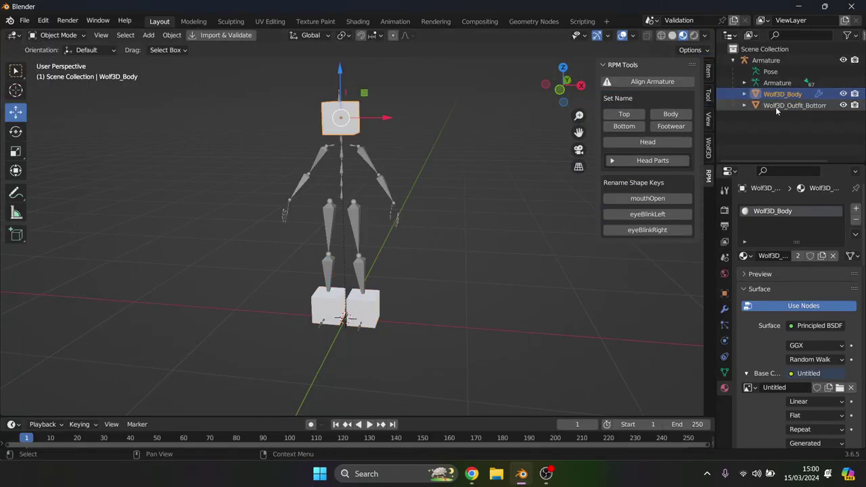
pyautogui.click(775, 107)
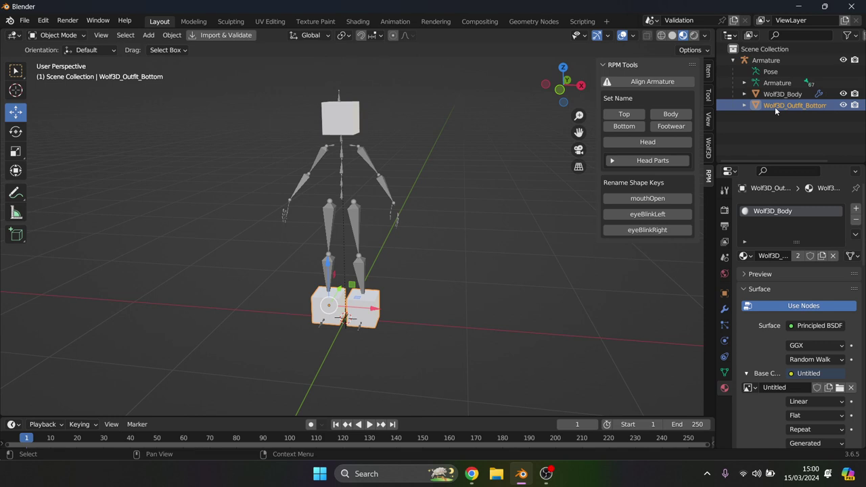
pyautogui.click(799, 256)
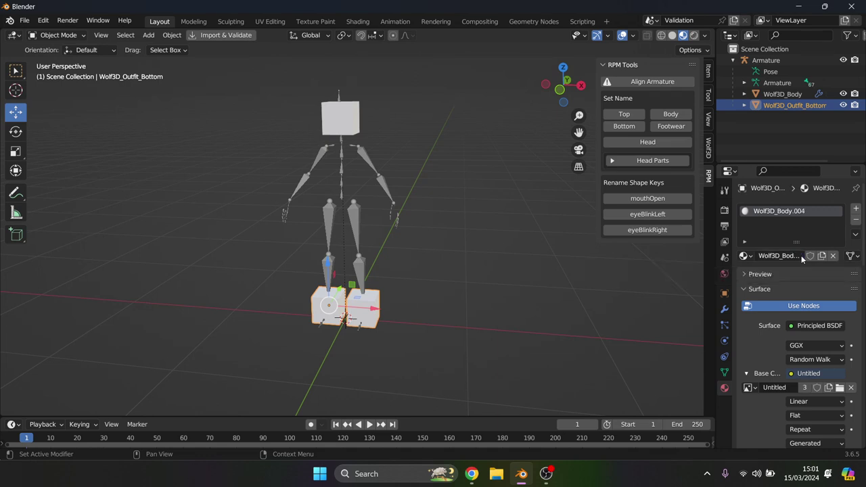
pyautogui.doubleClick(813, 211)
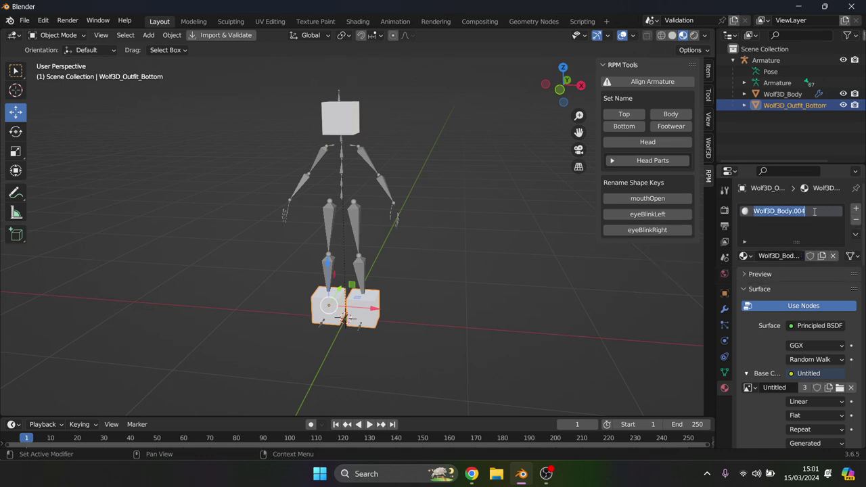
pyautogui.click(814, 211)
pyautogui.write('O')
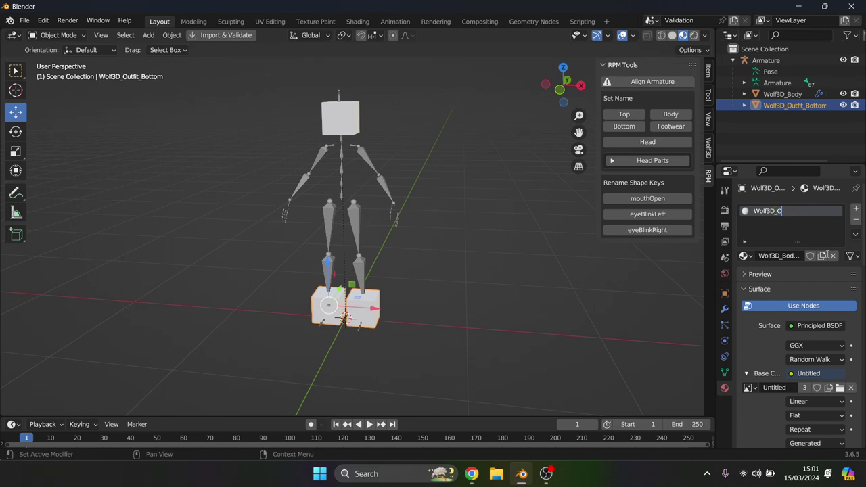
pyautogui.write('utfit_Bottom')
pyautogui.press('Return')
pyautogui.doubleClick(837, 213)
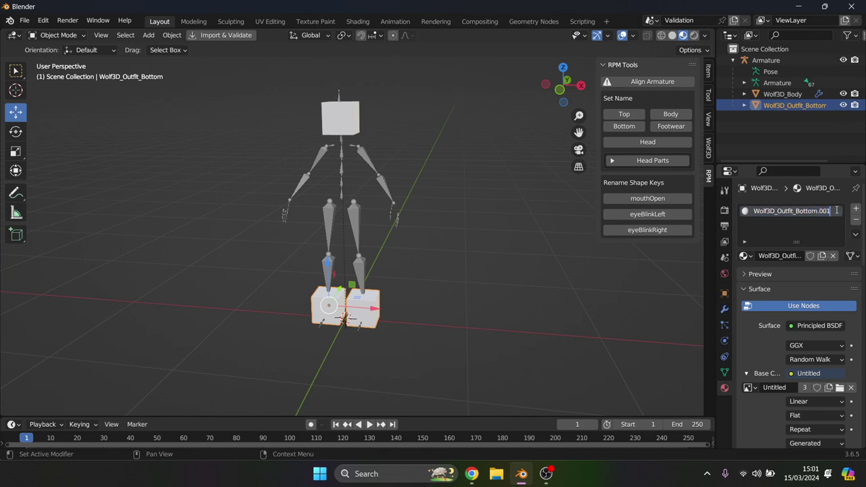
pyautogui.press('BackSpace')
pyautogui.press('Return')
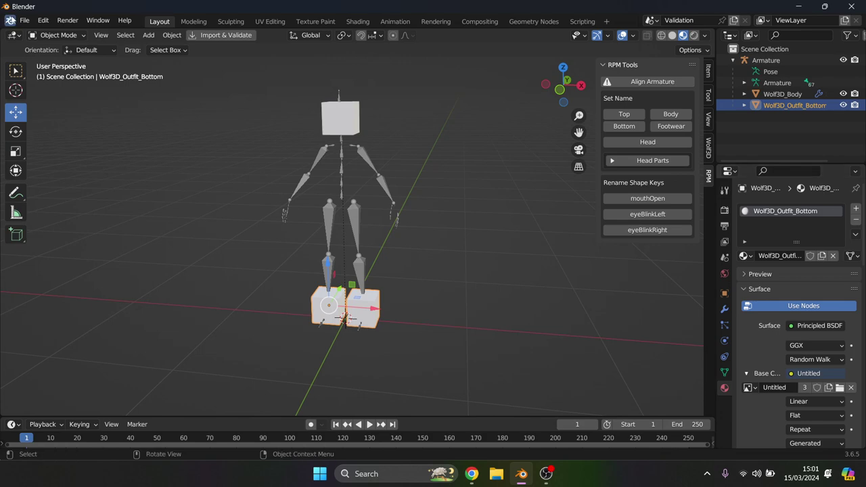
# Export the scene as a glTF 2.0 file
pyautogui.click(25, 20)
pyautogui.moveTo(52, 185)
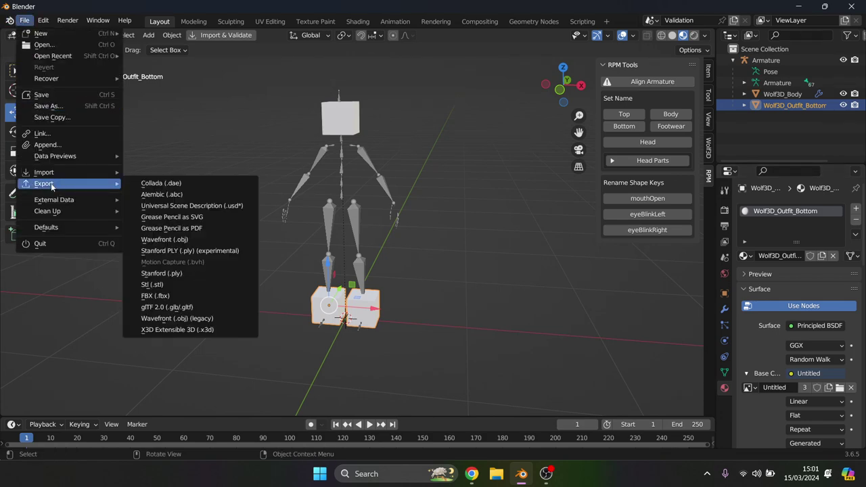
pyautogui.click(195, 306)
pyautogui.click(615, 384)
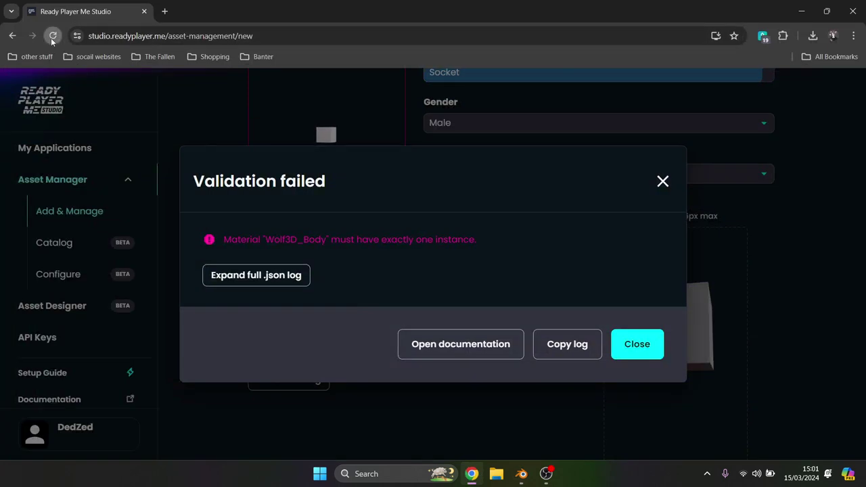
# Reload the page, name the new asset Socket, and set its type to Hero Character
pyautogui.click(52, 36)
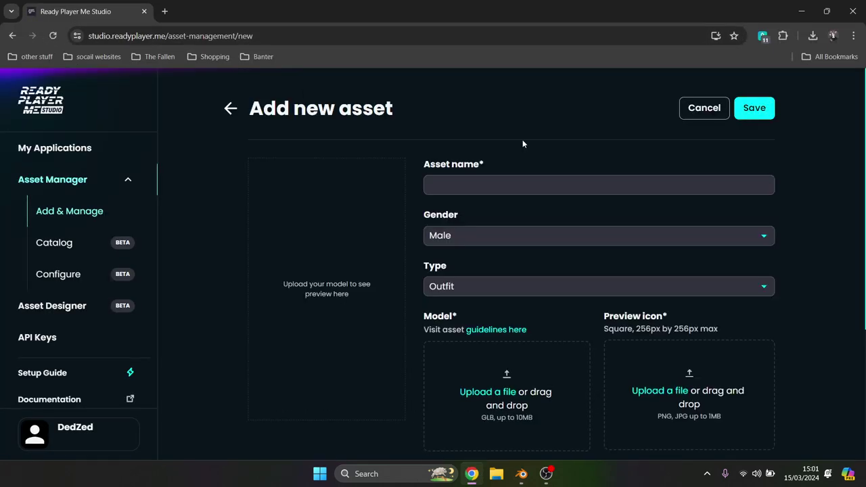
pyautogui.click(490, 178)
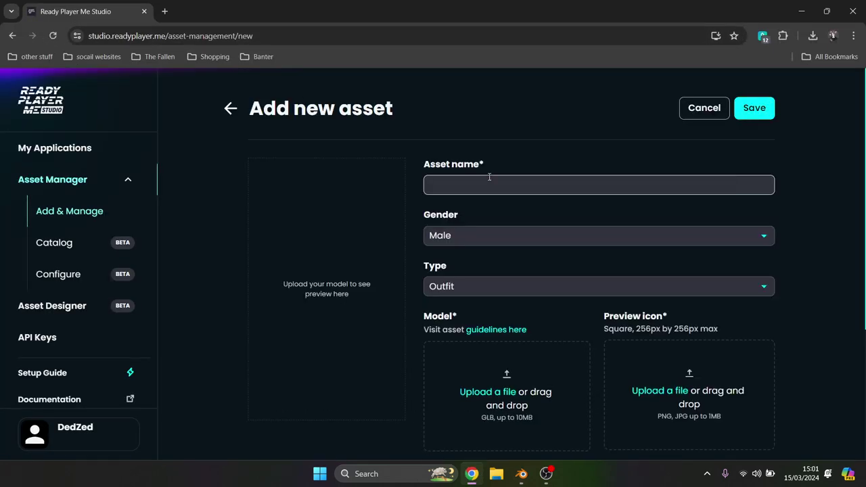
pyautogui.click(501, 207)
pyautogui.click(469, 290)
pyautogui.click(467, 331)
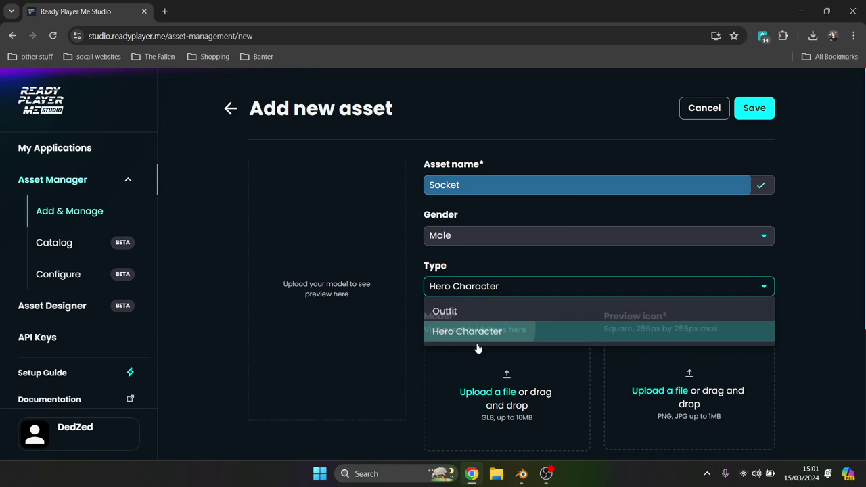
# Upload untitled.glb as the model and download (3) as the preview icon, then save the asset
pyautogui.click(488, 404)
pyautogui.click(93, 146)
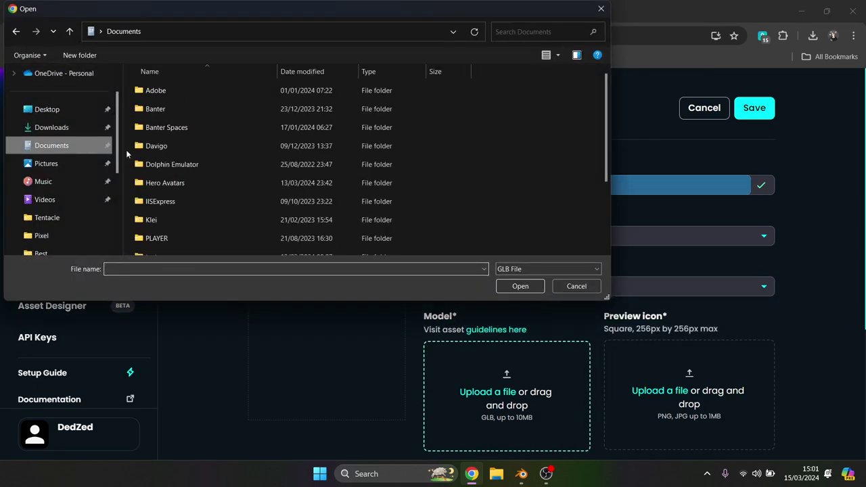
pyautogui.scroll(-3, 169, 203)
pyautogui.click(163, 247)
pyautogui.doubleClick(163, 247)
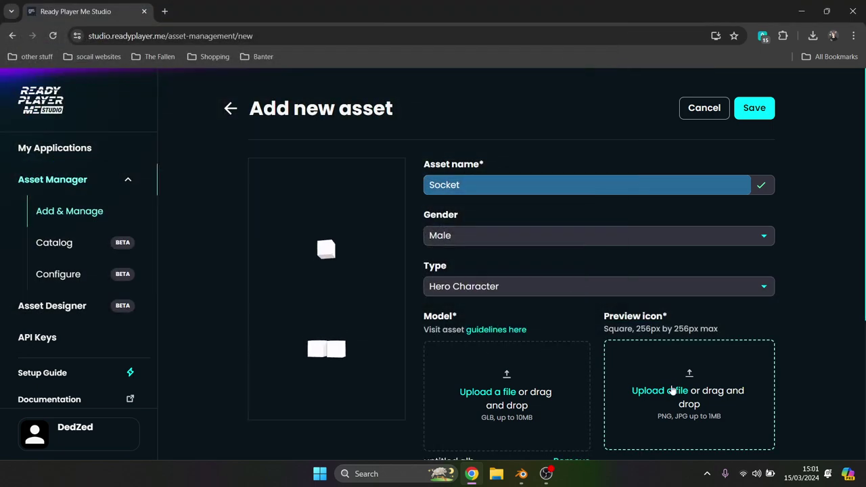
pyautogui.click(670, 389)
pyautogui.click(54, 127)
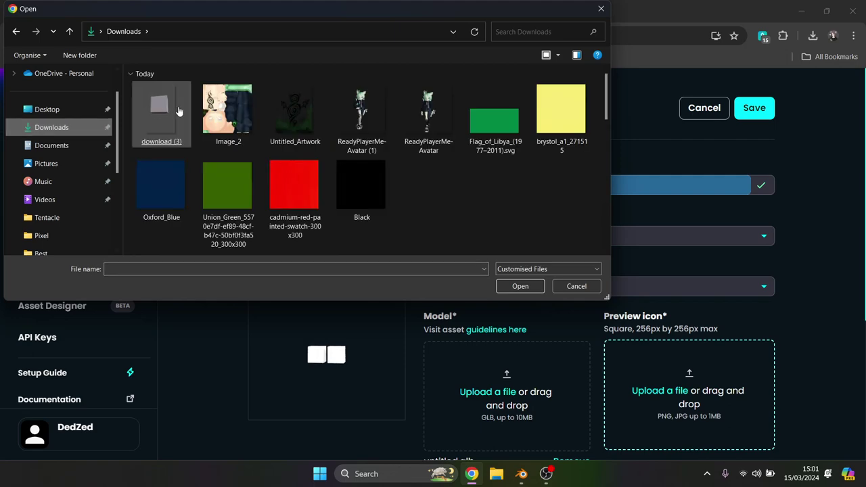
pyautogui.doubleClick(162, 112)
pyautogui.scroll(-3, 814, 143)
pyautogui.scroll(3, 814, 143)
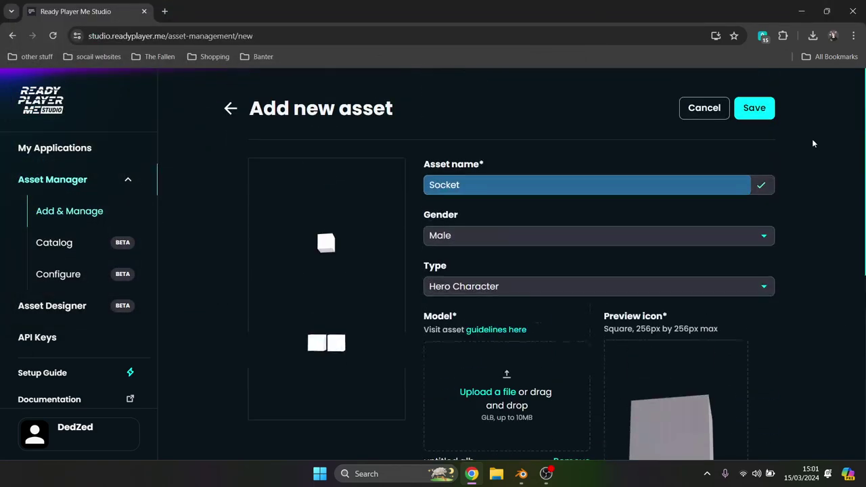
pyautogui.click(771, 112)
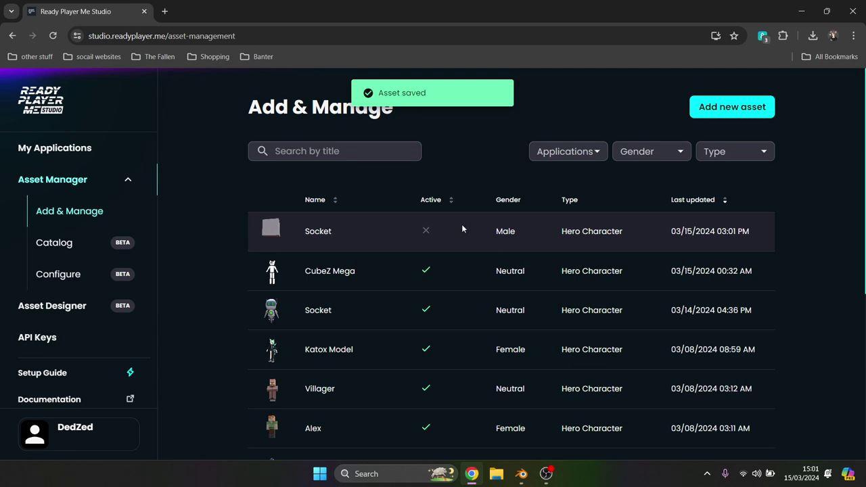
pyautogui.click(521, 474)
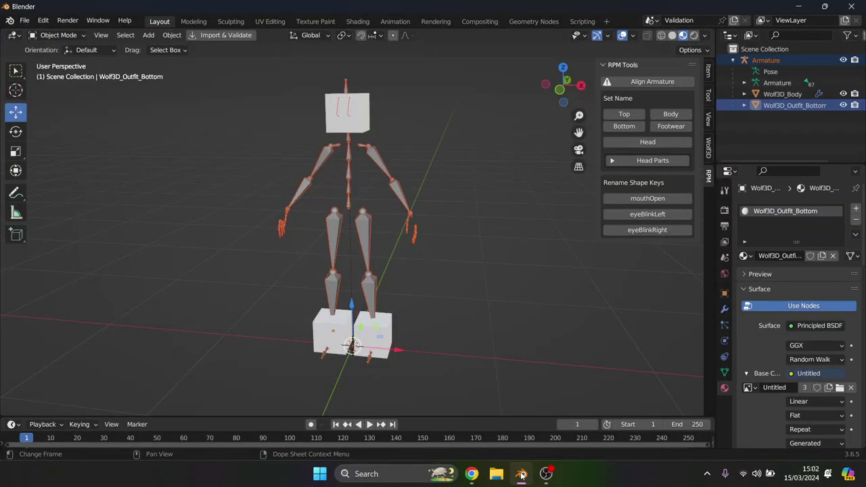
pyautogui.click(541, 367)
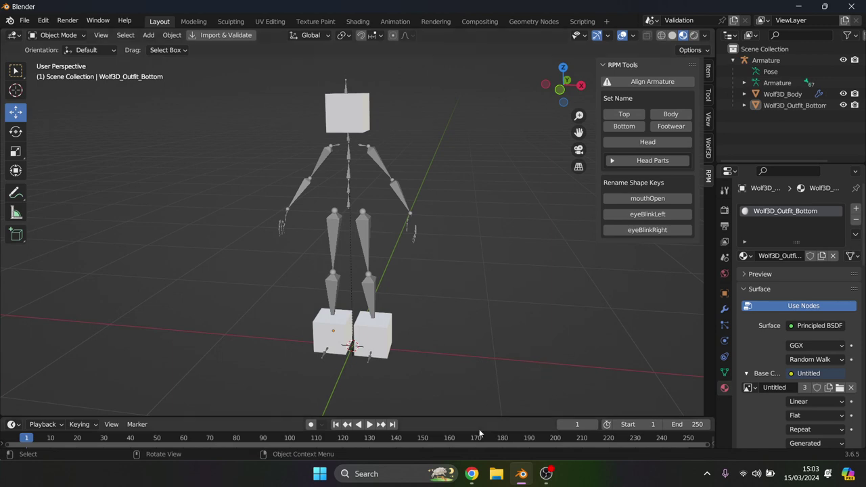
pyautogui.click(472, 474)
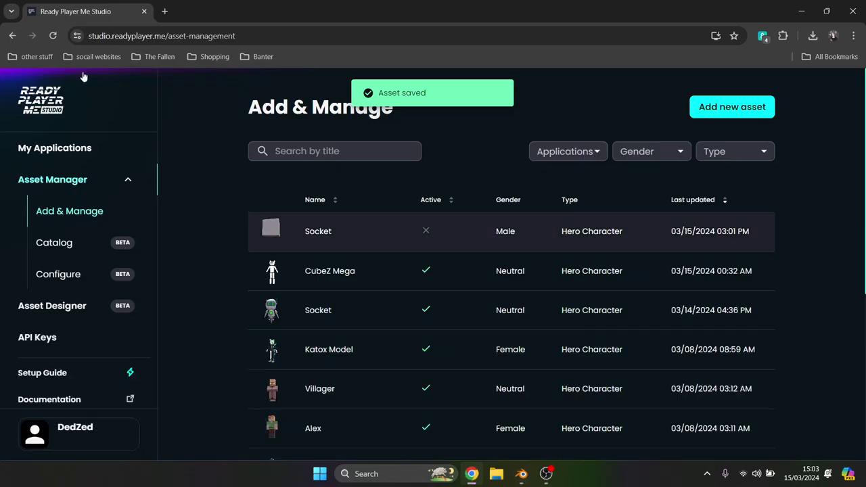
# Replace the Socket asset's model with untitled.glb from Documents and save
pyautogui.click(318, 231)
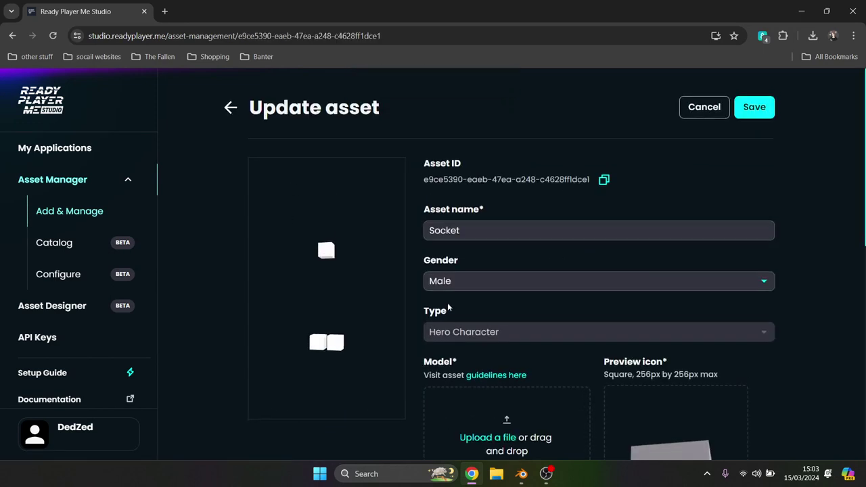
pyautogui.scroll(-2, 446, 318)
pyautogui.click(576, 398)
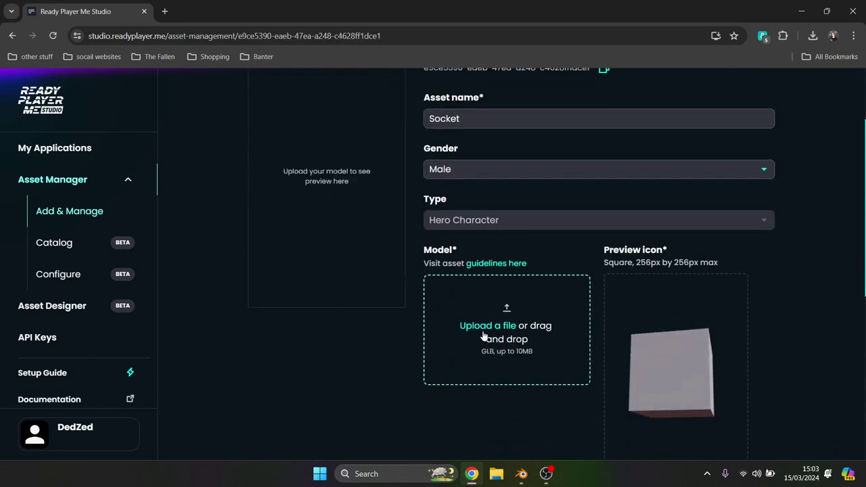
pyautogui.click(484, 331)
pyautogui.click(60, 144)
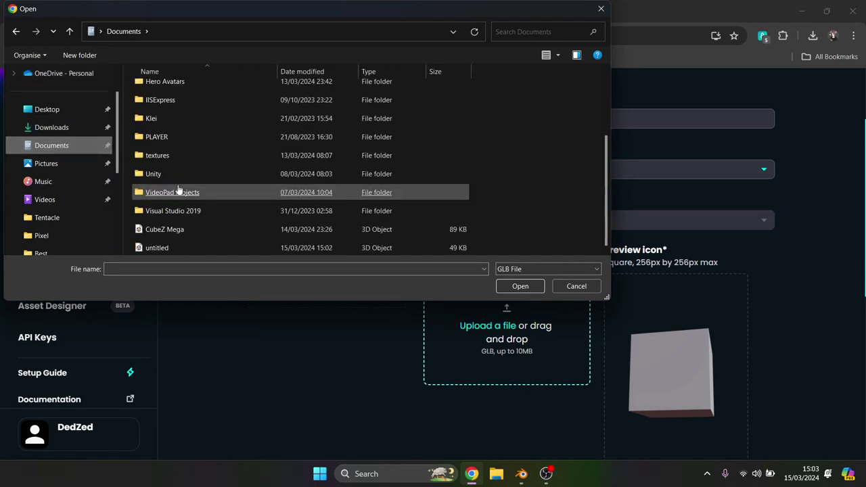
pyautogui.doubleClick(175, 250)
pyautogui.scroll(2, 426, 273)
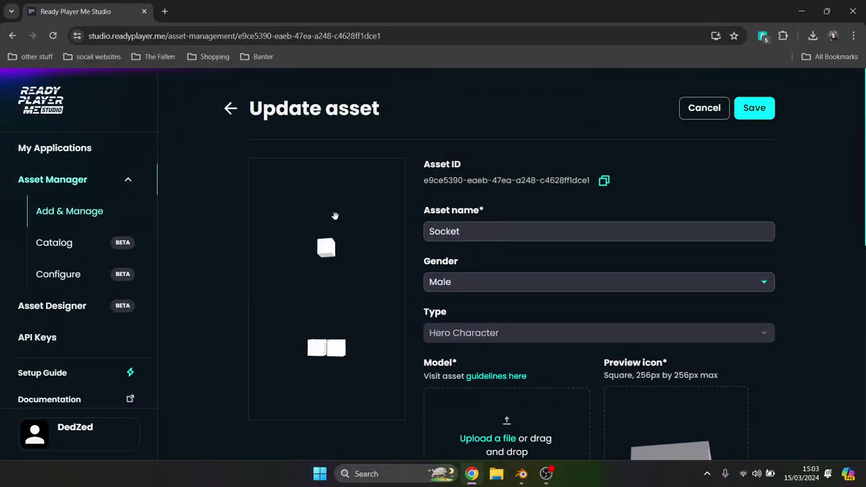
pyautogui.click(752, 109)
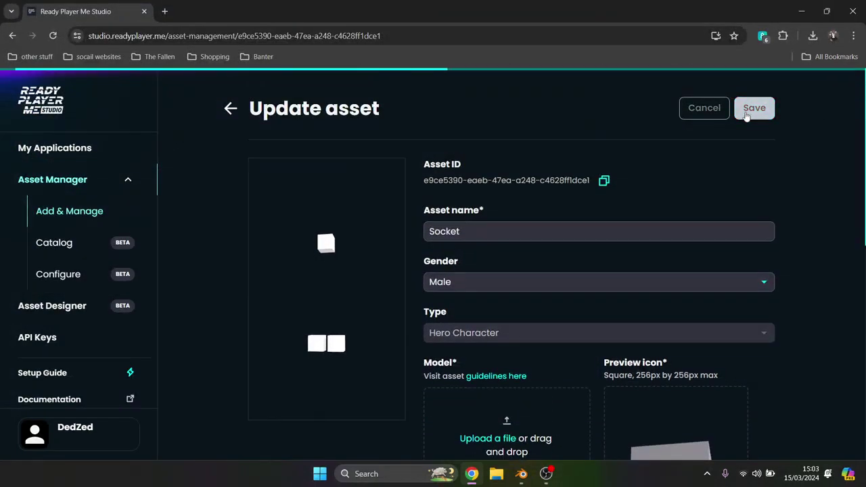
# Check the validation error about exceeding 67 skeleton joints, then close it
pyautogui.scroll(-3, 359, 315)
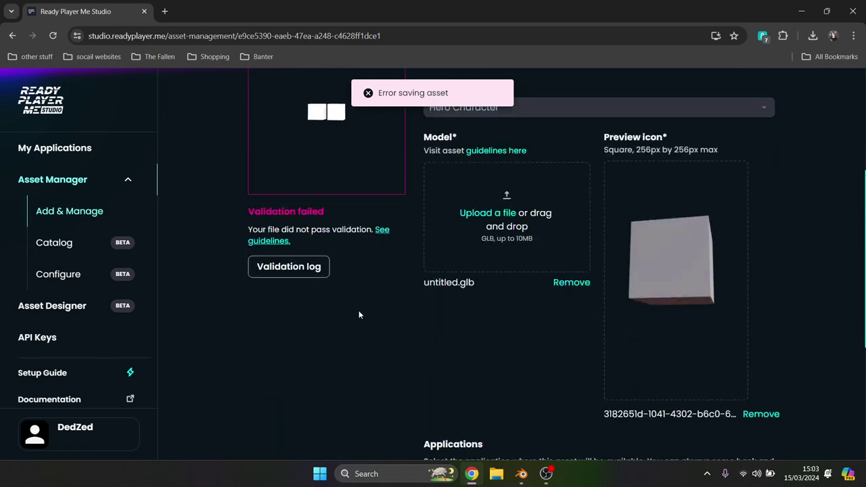
pyautogui.click(313, 271)
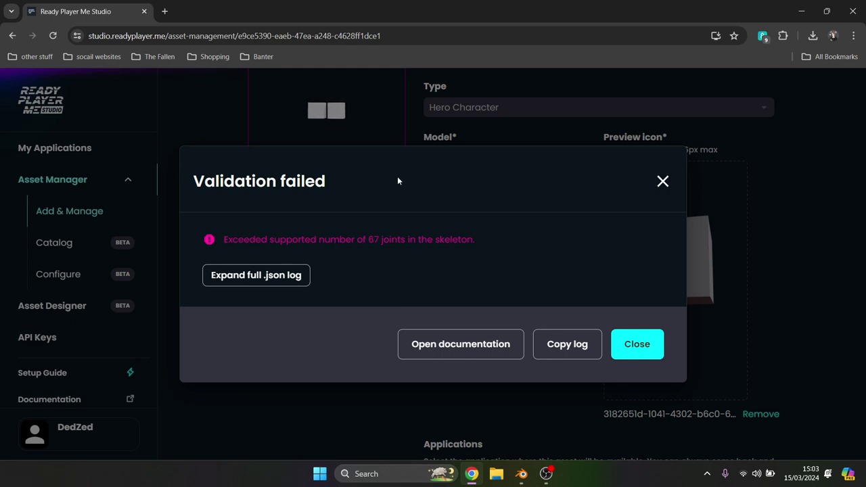
pyautogui.click(664, 180)
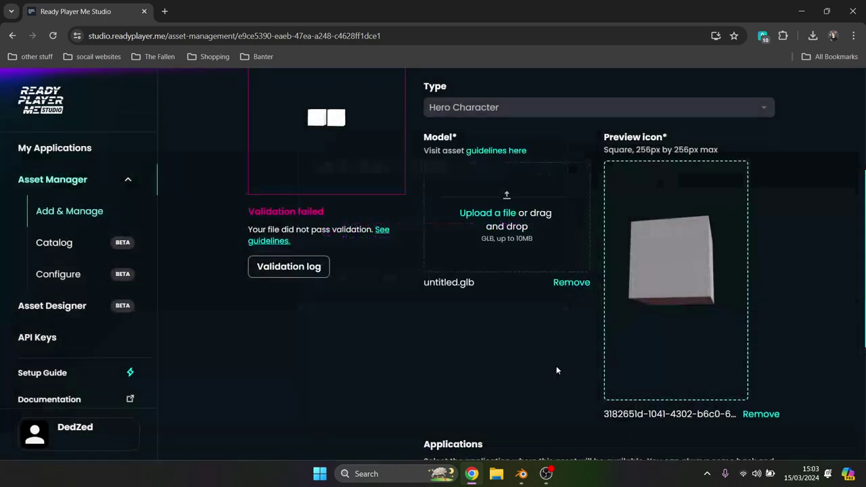
# Back in Blender, select the Armature and then the Wolf3D_Body mesh to prepare for weight painting
pyautogui.click(531, 477)
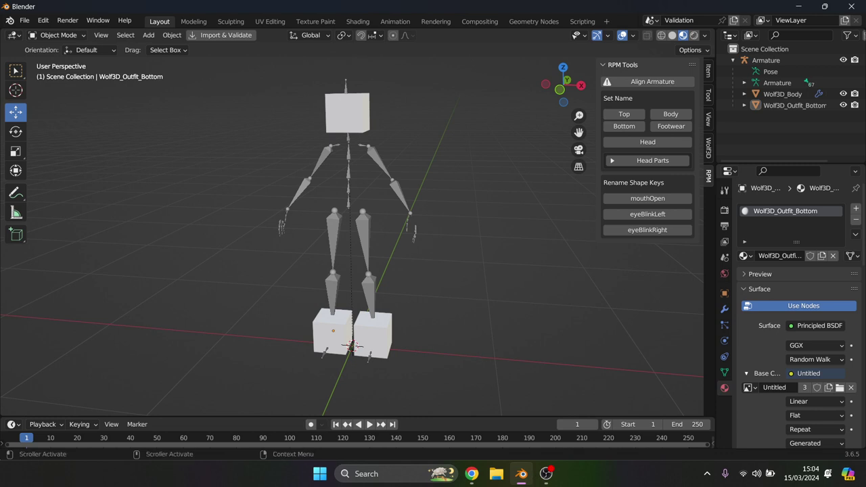
pyautogui.click(779, 60)
pyautogui.click(782, 95)
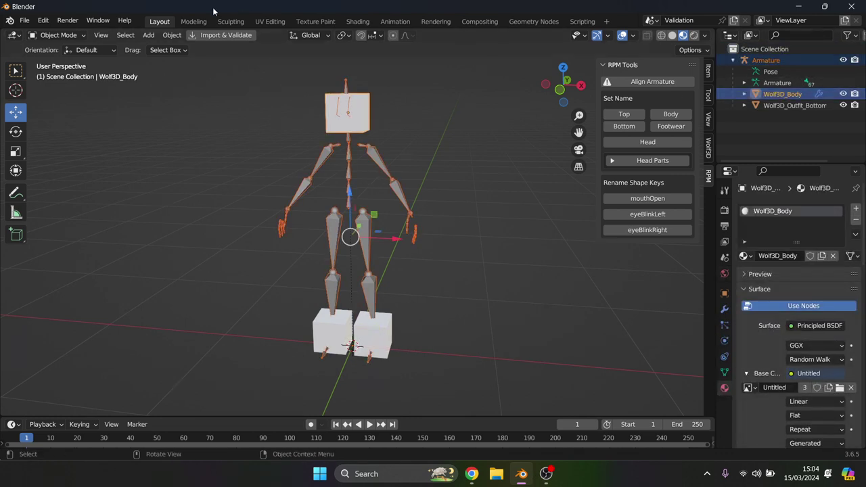
pyautogui.click(60, 36)
# In Weight Paint, set brush weight 1.000, choose the Add brush, and enable Auto Normalize
pyautogui.click(64, 97)
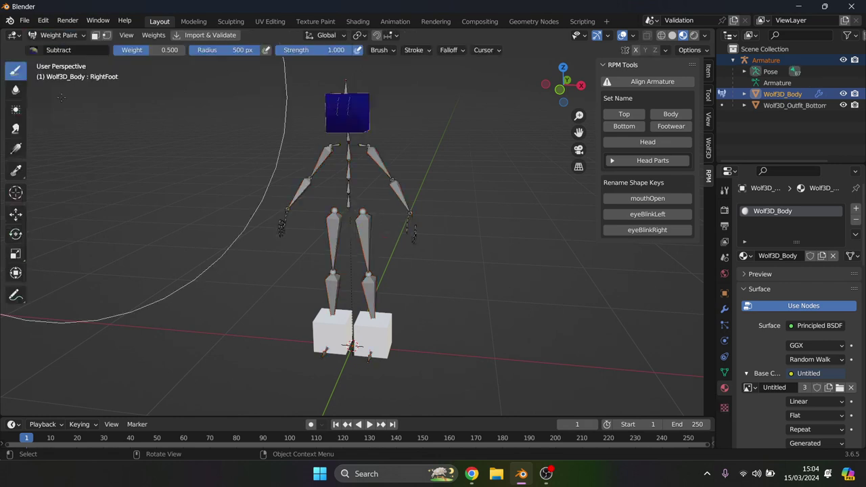
pyautogui.click(141, 52)
pyautogui.write('1')
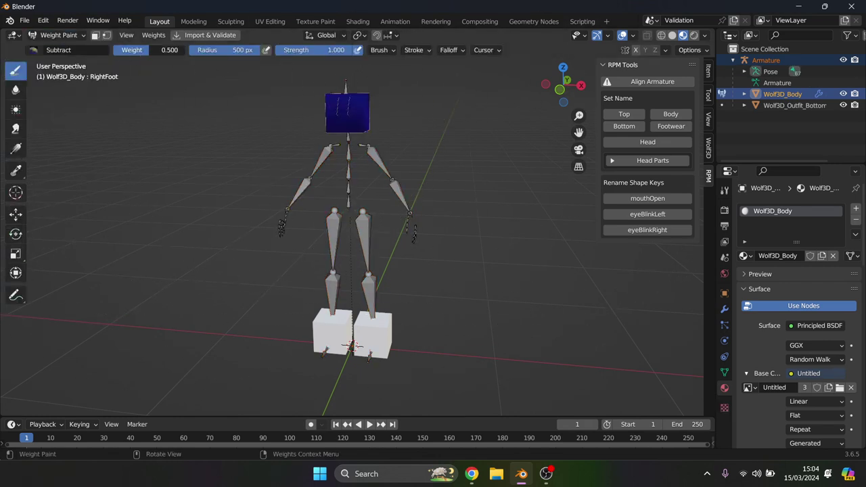
pyautogui.press('Return')
pyautogui.click(37, 52)
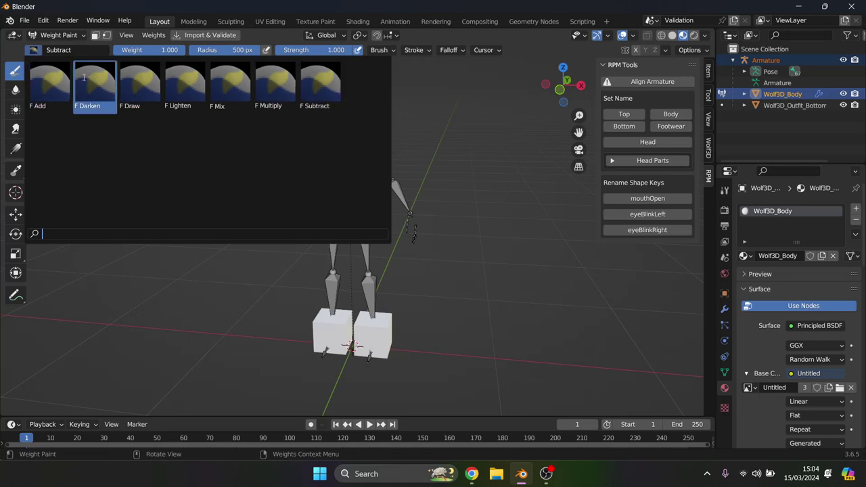
pyautogui.click(49, 80)
pyautogui.click(688, 52)
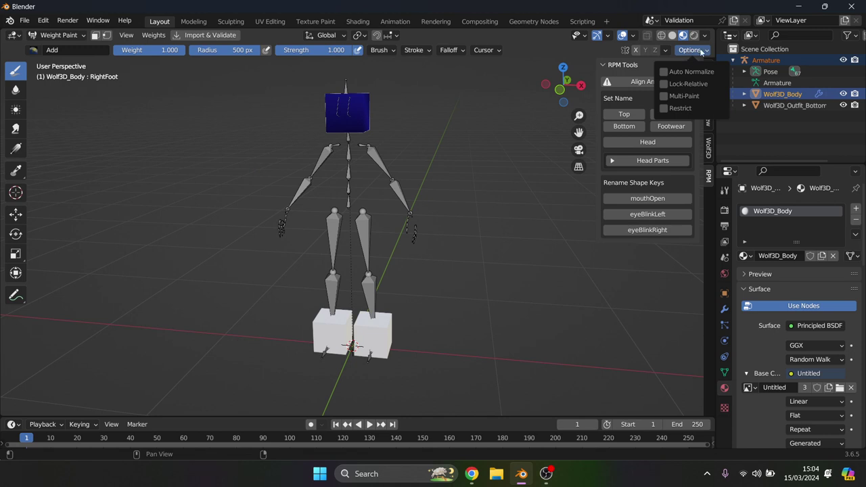
pyautogui.click(669, 73)
# Paint the head cube to full weight and return the body to Object Mode
pyautogui.moveTo(368, 271)
pyautogui.mouseDown(button='middle')
pyautogui.moveTo(258, 276)
pyautogui.moveTo(377, 107)
pyautogui.moveTo(433, 104)
pyautogui.moveTo(352, 108)
pyautogui.moveTo(345, 135)
pyautogui.moveTo(365, 128)
pyautogui.moveTo(373, 112)
pyautogui.moveTo(377, 133)
pyautogui.mouseUp(button='middle')
pyautogui.click(381, 103)
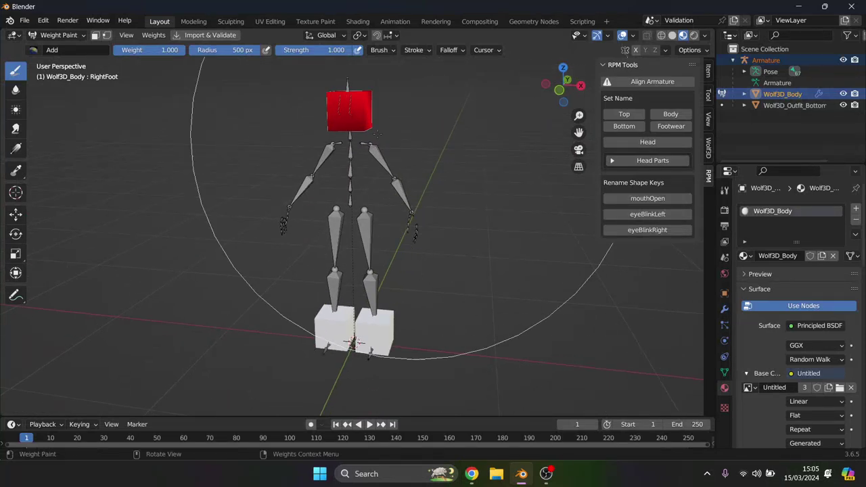
pyautogui.hotkey('ctrl', 'Tab')
# Put Wolf3D_Outfit_Bottom into Weight Paint with Auto Normalize enabled
pyautogui.click(455, 168)
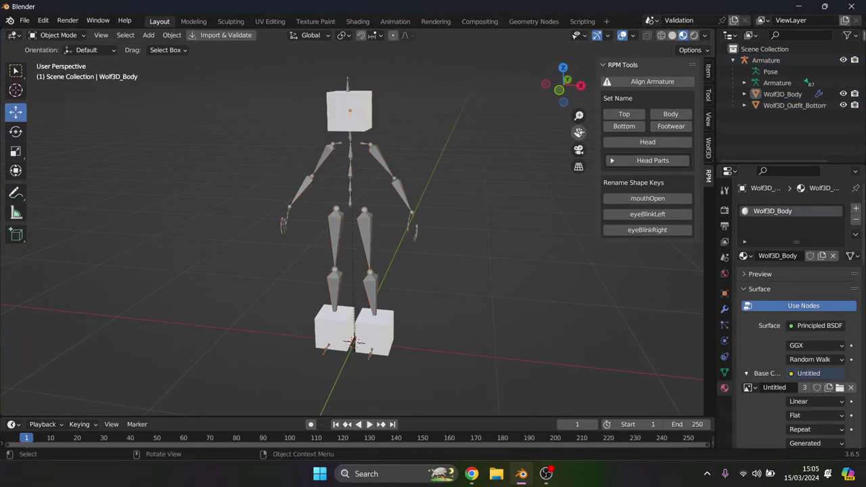
pyautogui.moveTo(579, 132); pyautogui.dragTo(562, 63)
pyautogui.click(766, 60)
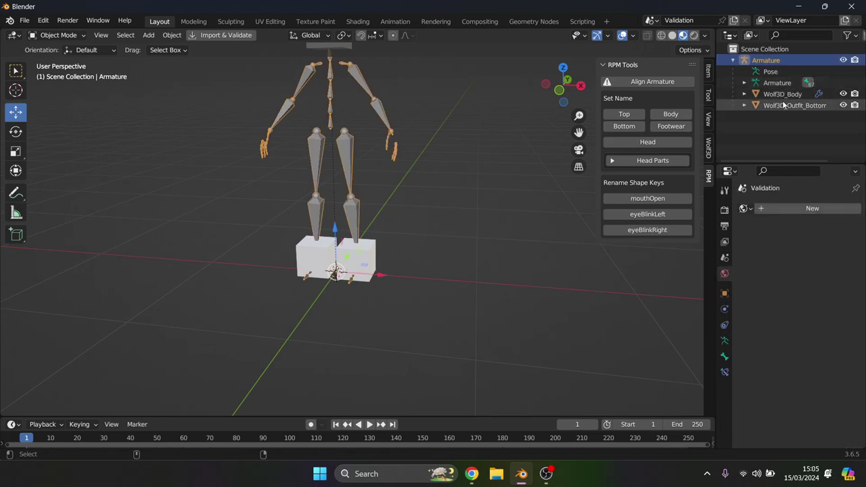
pyautogui.click(789, 106)
pyautogui.click(60, 35)
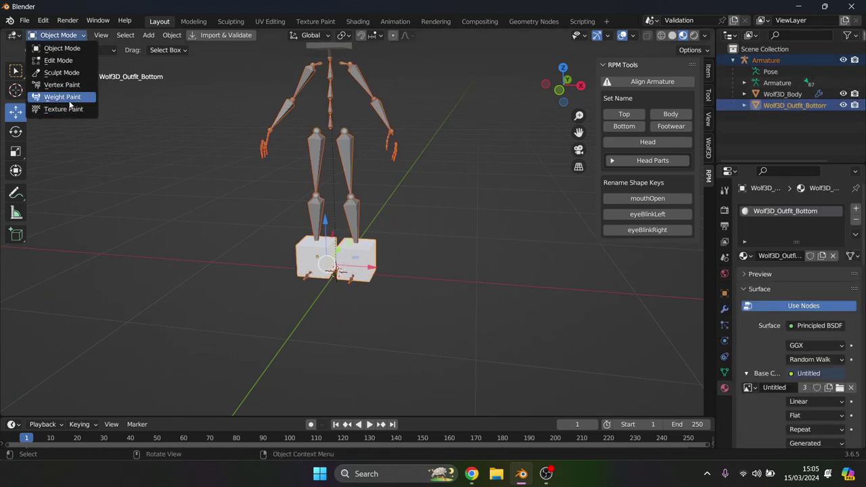
pyautogui.click(58, 97)
pyautogui.click(698, 51)
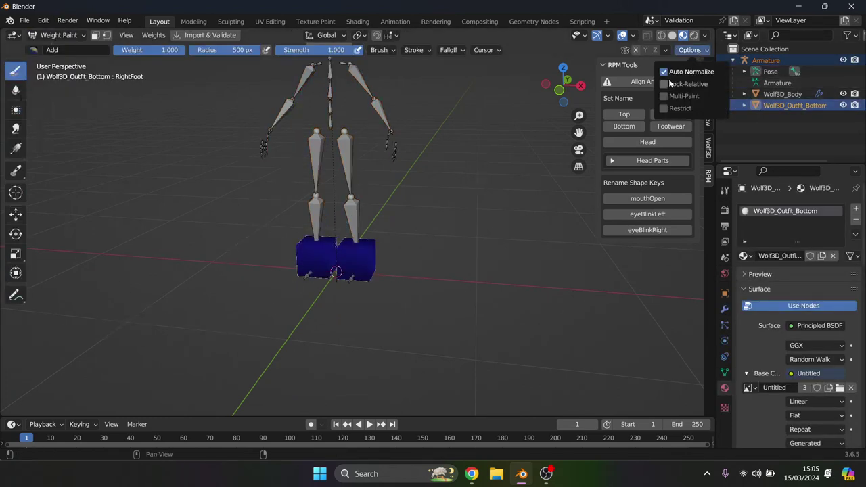
# Paint one foot cube fully with LeftFoot weight
pyautogui.scroll(5, 509, 221)
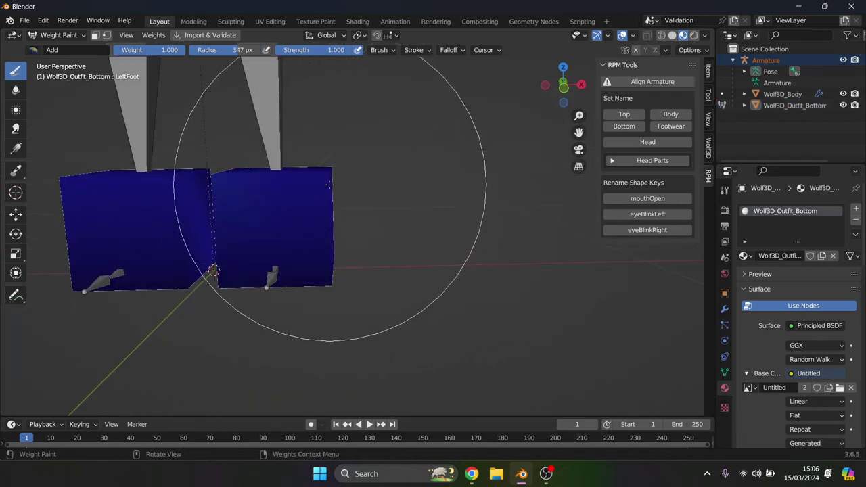
pyautogui.moveTo(295, 186)
pyautogui.mouseDown()
pyautogui.moveTo(330, 183)
pyautogui.moveTo(233, 193)
pyautogui.moveTo(254, 175)
pyautogui.moveTo(247, 189)
pyautogui.mouseUp()
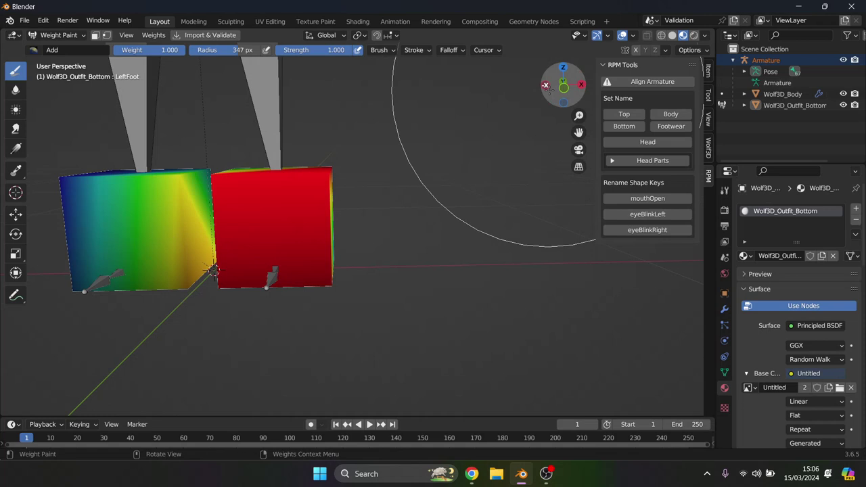
pyautogui.moveTo(561, 87)
pyautogui.mouseDown()
pyautogui.moveTo(590, 125)
pyautogui.moveTo(206, 108)
pyautogui.mouseUp()
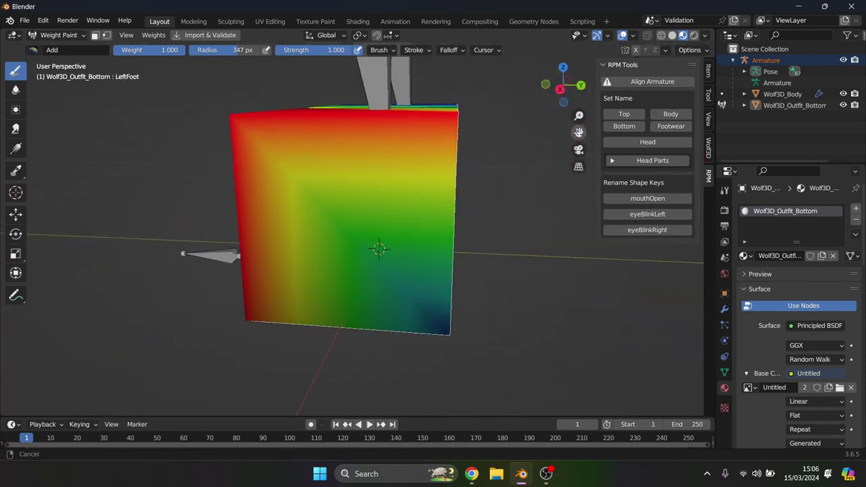
pyautogui.moveTo(377, 329)
pyautogui.mouseDown()
pyautogui.moveTo(227, 189)
pyautogui.moveTo(379, 406)
pyautogui.mouseUp()
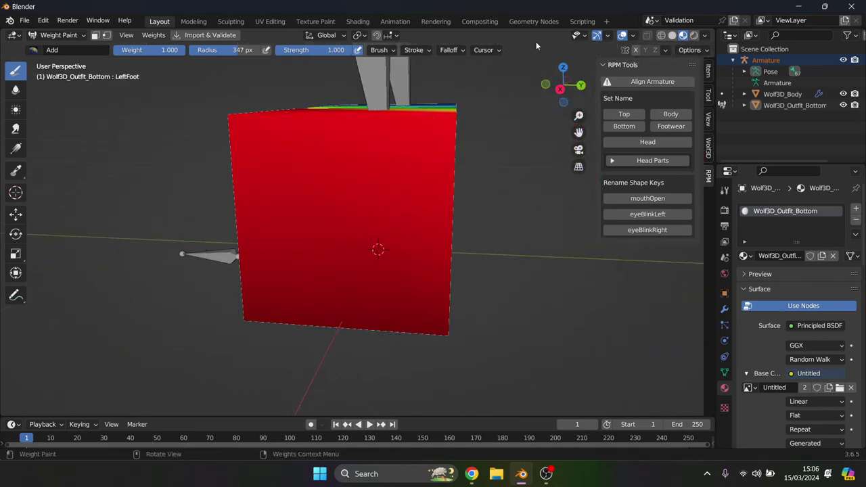
pyautogui.moveTo(564, 86)
pyautogui.mouseDown()
pyautogui.moveTo(433, 253)
pyautogui.moveTo(510, 133)
pyautogui.moveTo(629, 149)
pyautogui.moveTo(524, 157)
pyautogui.mouseUp()
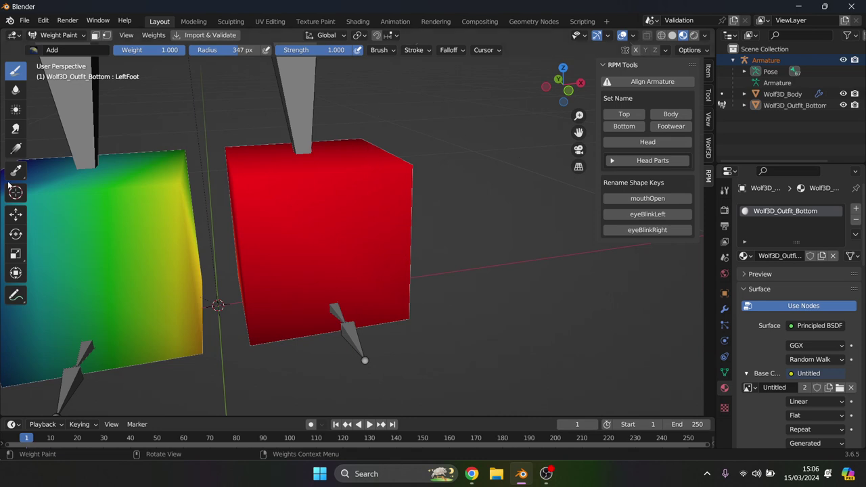
# Clear LeftFoot weight from the other foot cube with the Subtract brush, then select the RightFoot group
pyautogui.click(34, 50)
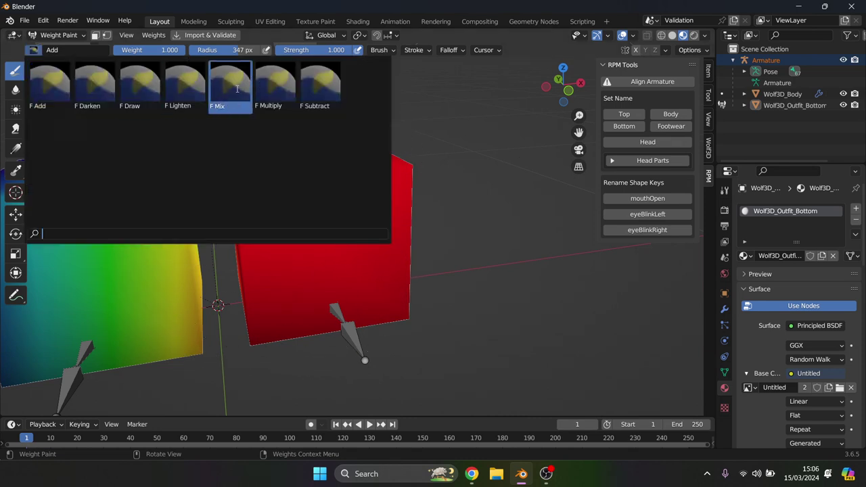
pyautogui.click(320, 85)
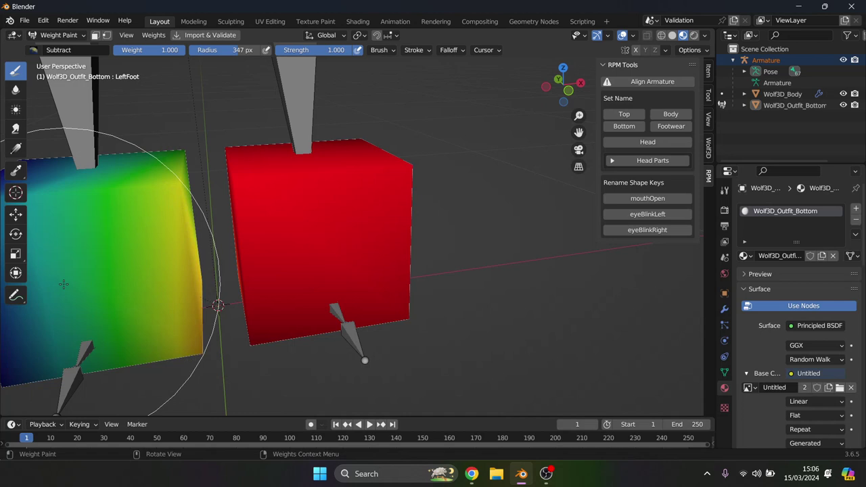
pyautogui.moveTo(63, 284)
pyautogui.mouseDown()
pyautogui.moveTo(90, 280)
pyautogui.moveTo(104, 325)
pyautogui.moveTo(79, 227)
pyautogui.moveTo(82, 161)
pyautogui.mouseUp()
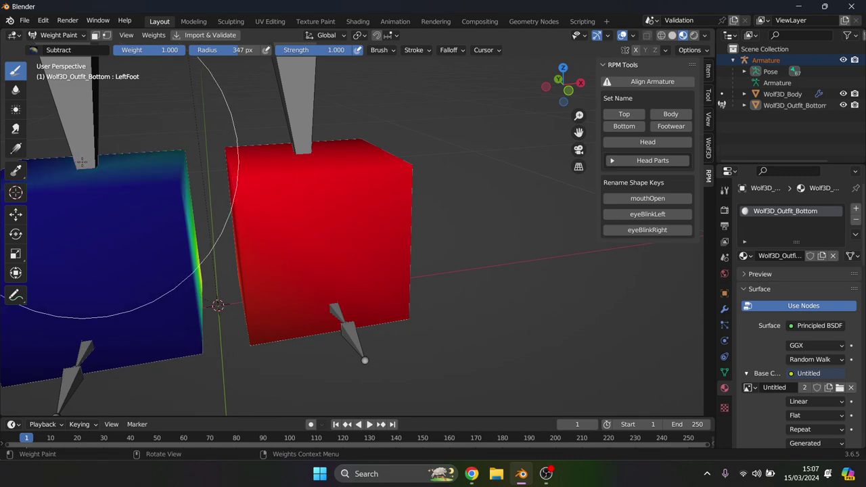
pyautogui.moveTo(564, 86)
pyautogui.mouseDown()
pyautogui.moveTo(474, 85)
pyautogui.moveTo(535, 84)
pyautogui.mouseUp()
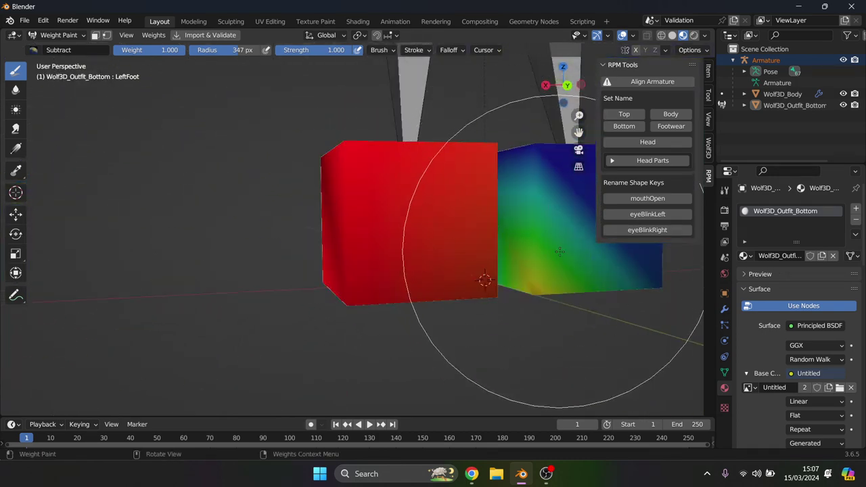
pyautogui.moveTo(560, 252); pyautogui.dragTo(607, 250)
pyautogui.hotkey('ctrl', 'z')
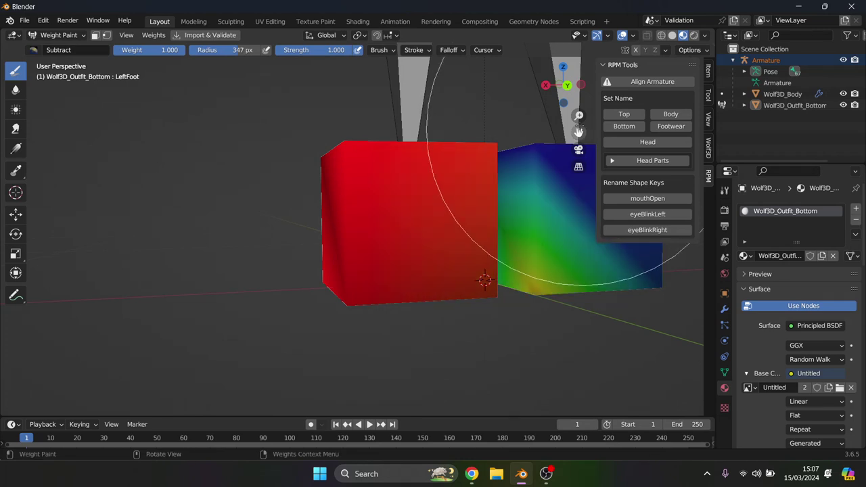
pyautogui.moveTo(579, 132)
pyautogui.mouseDown()
pyautogui.moveTo(280, 156)
pyautogui.moveTo(311, 157)
pyautogui.mouseUp()
pyautogui.scroll(4, 365, 271)
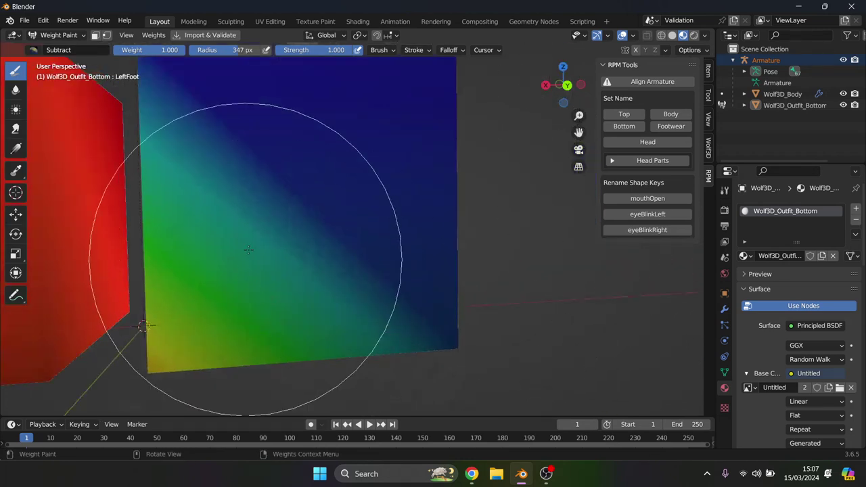
pyautogui.moveTo(251, 347); pyautogui.dragTo(222, 346)
pyautogui.scroll(-5, 386, 203)
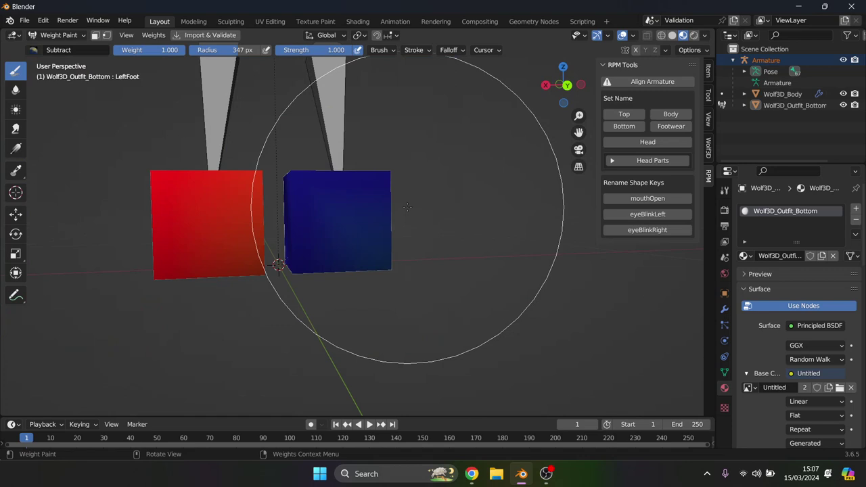
pyautogui.moveTo(562, 82); pyautogui.dragTo(599, 88)
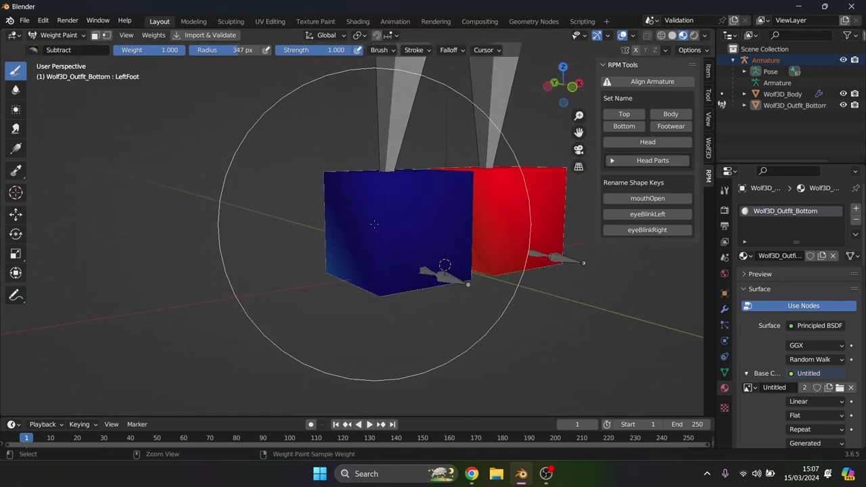
pyautogui.keyDown('ctrl'); pyautogui.click(443, 278); pyautogui.keyUp('ctrl')
pyautogui.click(40, 50)
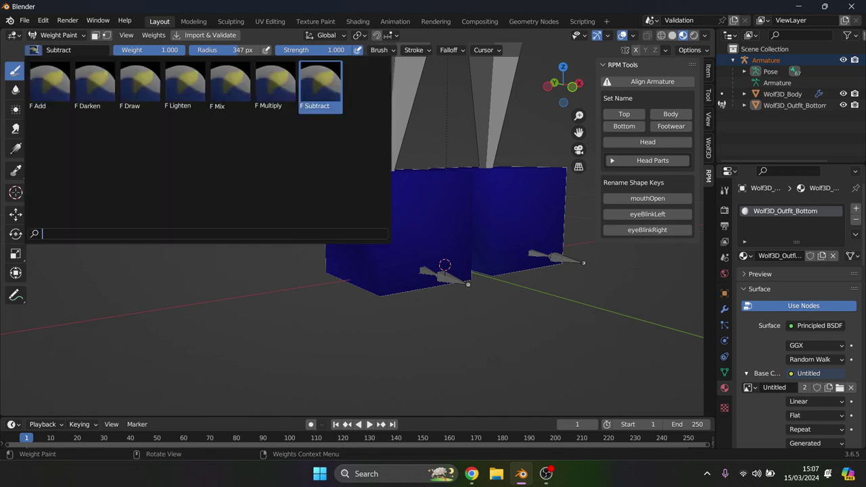
# With the Add brush, paint full RightFoot weight over the right cube
pyautogui.click(50, 86)
pyautogui.moveTo(324, 274)
pyautogui.mouseDown()
pyautogui.moveTo(343, 281)
pyautogui.moveTo(370, 272)
pyautogui.mouseUp()
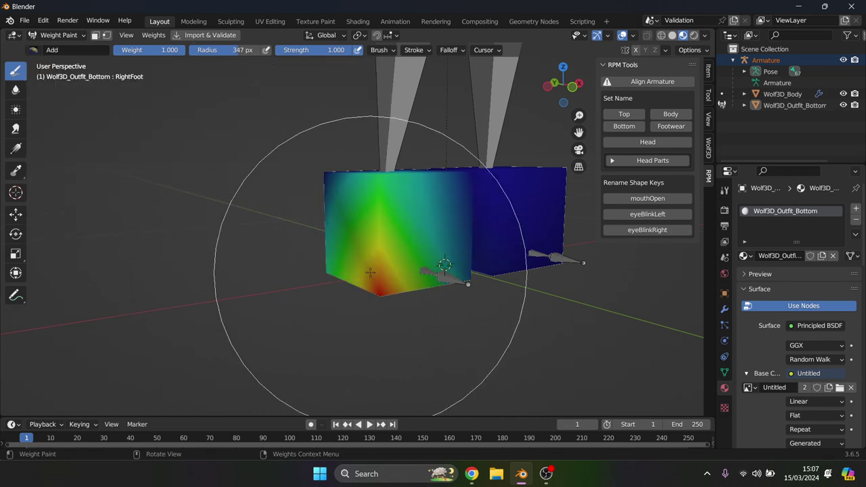
pyautogui.moveTo(370, 272); pyautogui.dragTo(334, 182)
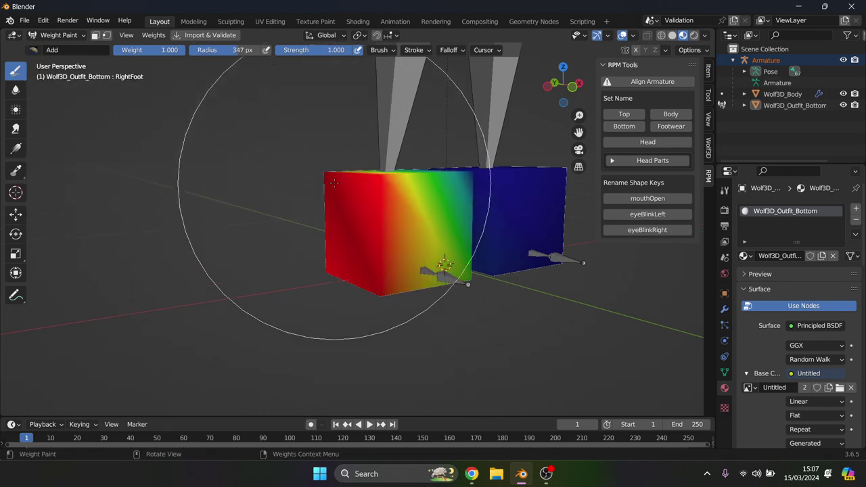
pyautogui.moveTo(389, 298)
pyautogui.mouseDown()
pyautogui.moveTo(401, 239)
pyautogui.moveTo(451, 191)
pyautogui.moveTo(421, 171)
pyautogui.moveTo(380, 173)
pyautogui.mouseUp()
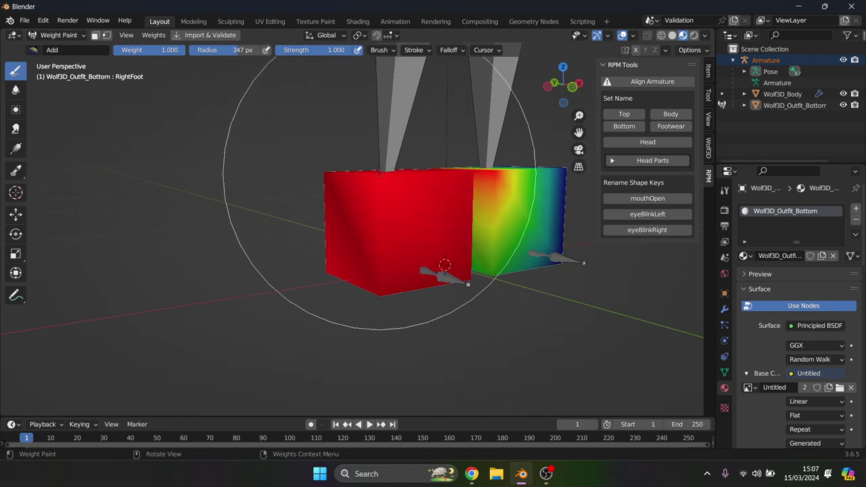
pyautogui.moveTo(379, 193); pyautogui.dragTo(270, 200, button='middle')
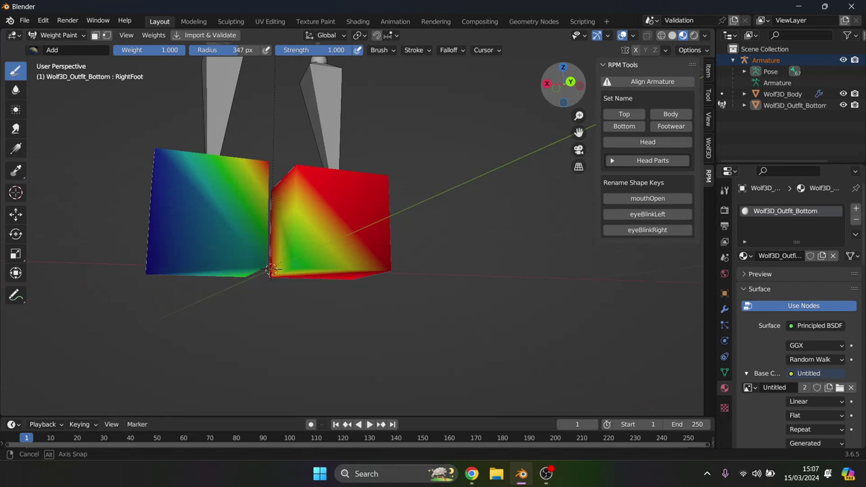
pyautogui.moveTo(271, 270); pyautogui.dragTo(272, 271)
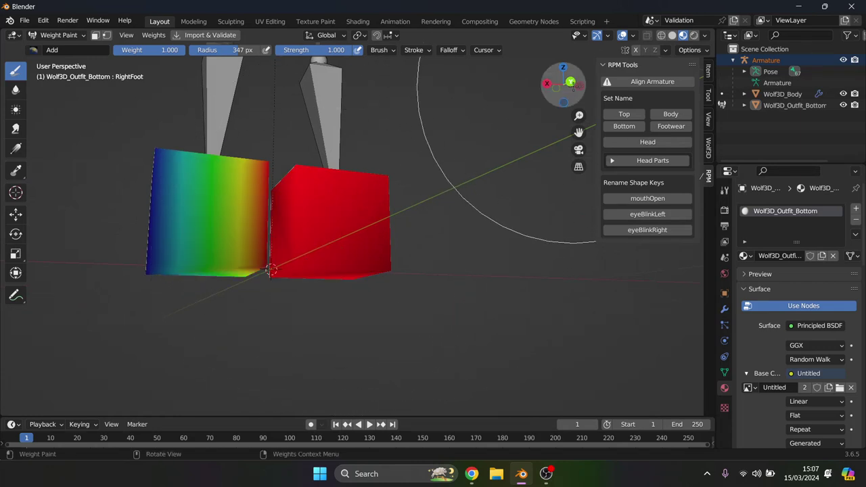
pyautogui.moveTo(572, 85); pyautogui.dragTo(549, 95)
# Switch the brush blend to Subtract and remove RightFoot weight from the left cube
pyautogui.click(35, 49)
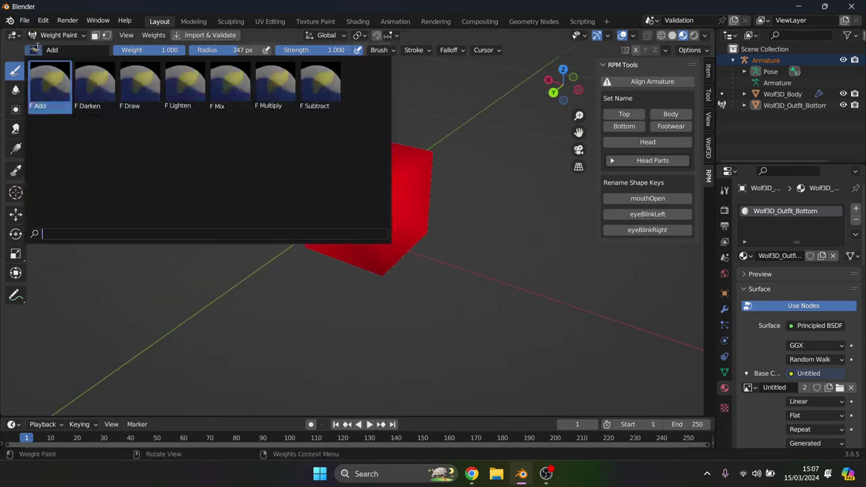
pyautogui.click(320, 84)
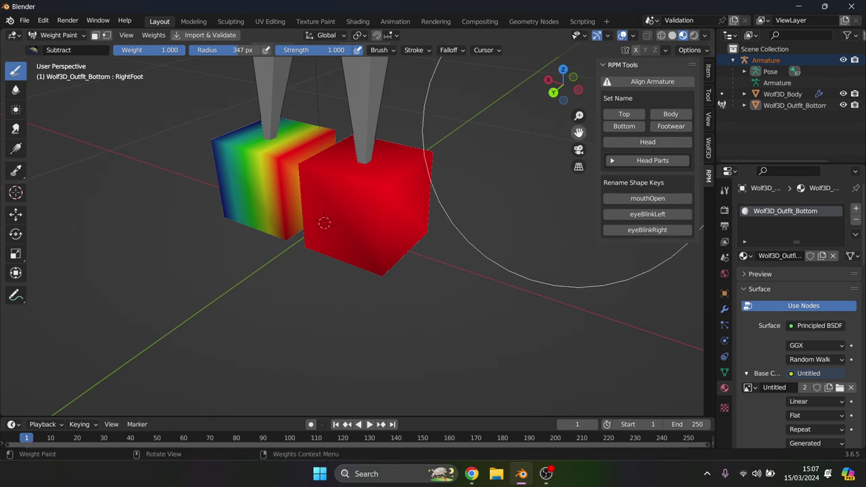
pyautogui.moveTo(324, 224); pyautogui.dragTo(522, 242, button='middle')
pyautogui.scroll(5, 470, 199)
pyautogui.moveTo(470, 199)
pyautogui.mouseDown()
pyautogui.moveTo(494, 236)
pyautogui.moveTo(505, 336)
pyautogui.moveTo(465, 119)
pyautogui.mouseUp()
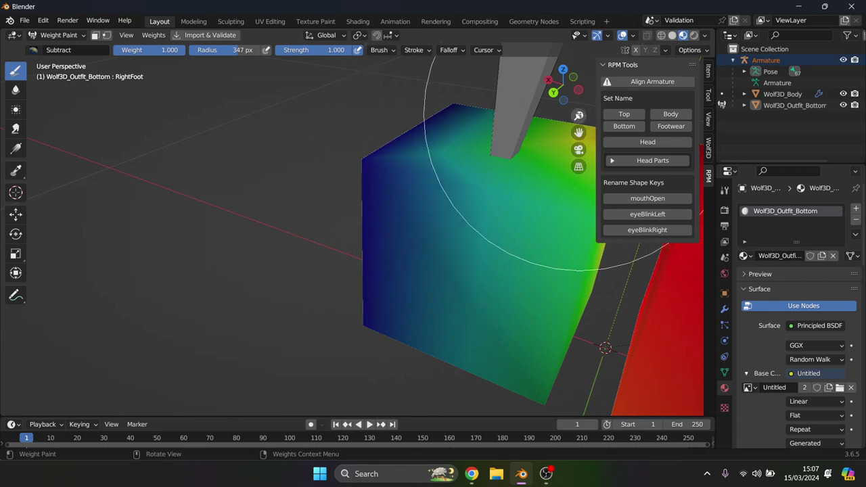
pyautogui.moveTo(578, 115); pyautogui.dragTo(579, 169)
pyautogui.moveTo(406, 203); pyautogui.dragTo(436, 216, button='middle')
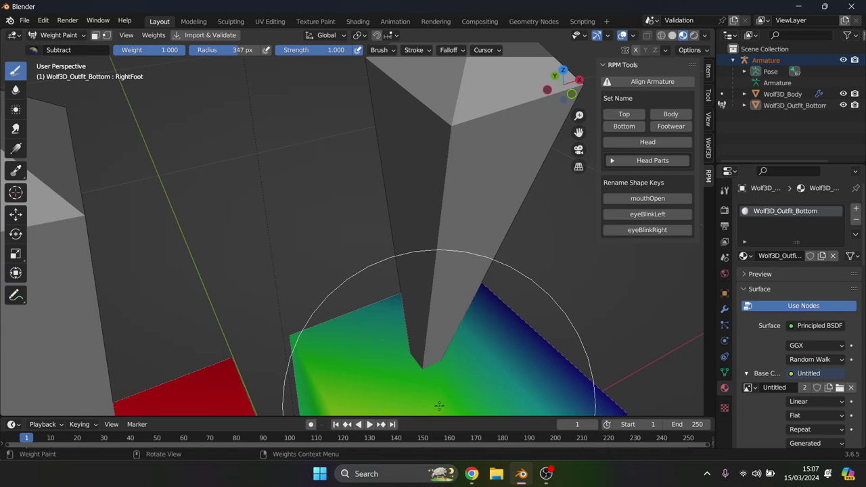
pyautogui.scroll(-5, 439, 406)
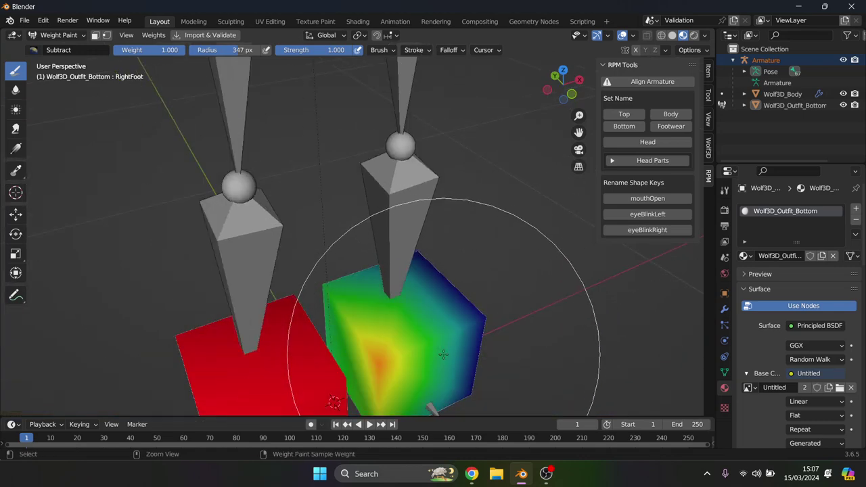
# Subtract the remaining weight from the cube's lower part until it turns blue
pyautogui.moveTo(563, 85); pyautogui.dragTo(574, 82)
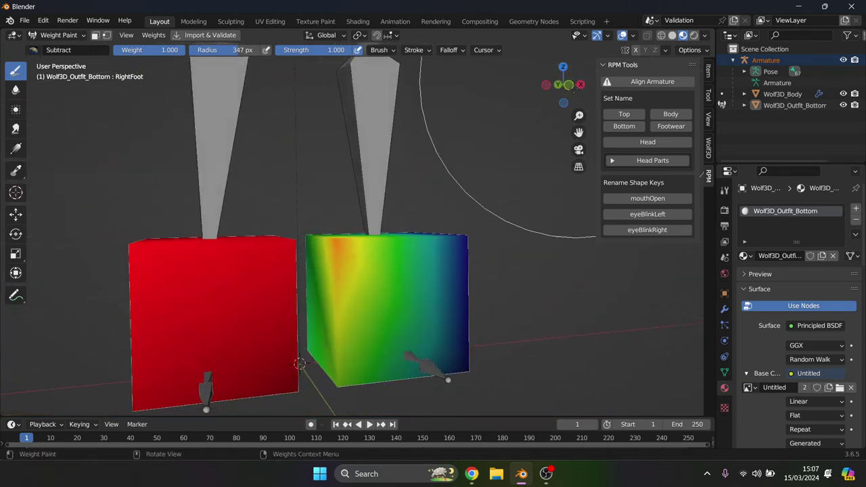
pyautogui.scroll(5, 516, 280)
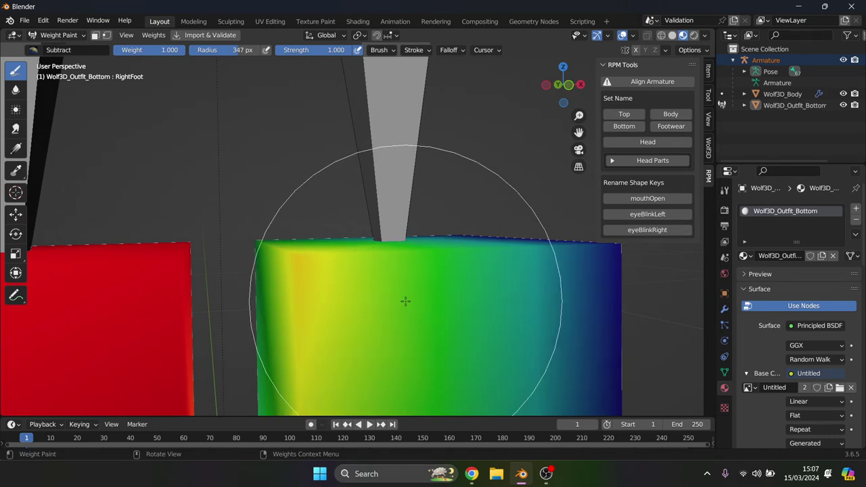
pyautogui.moveTo(406, 301); pyautogui.dragTo(353, 295)
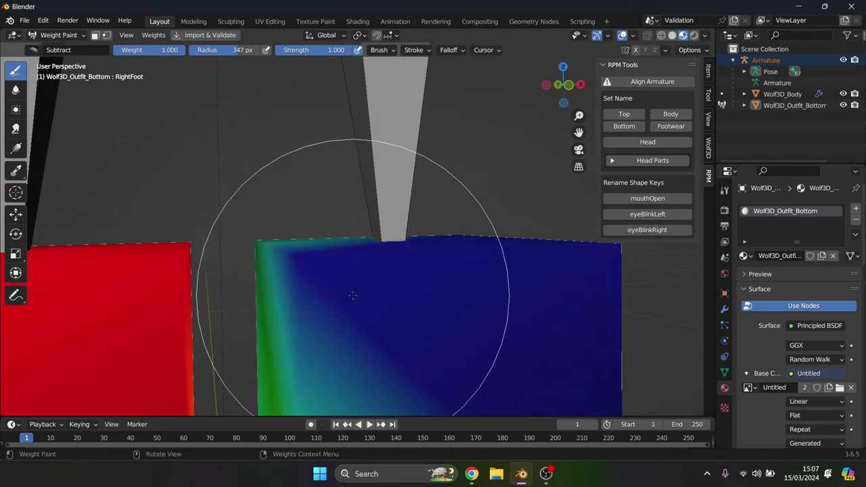
pyautogui.scroll(-2, 345, 389)
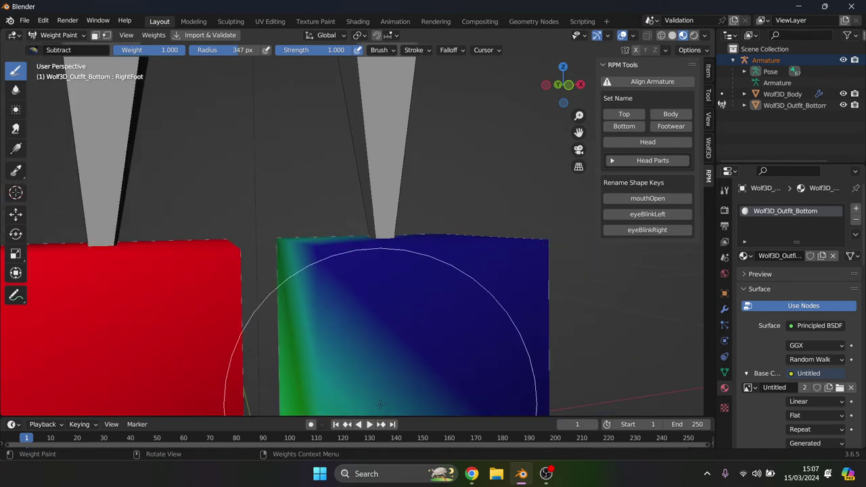
pyautogui.moveTo(381, 404)
pyautogui.mouseDown()
pyautogui.moveTo(318, 406)
pyautogui.moveTo(338, 379)
pyautogui.mouseUp()
pyautogui.moveTo(563, 85)
pyautogui.mouseDown()
pyautogui.moveTo(225, 311)
pyautogui.moveTo(397, 318)
pyautogui.moveTo(445, 291)
pyautogui.mouseUp()
pyautogui.moveTo(444, 290); pyautogui.dragTo(445, 301, button='middle')
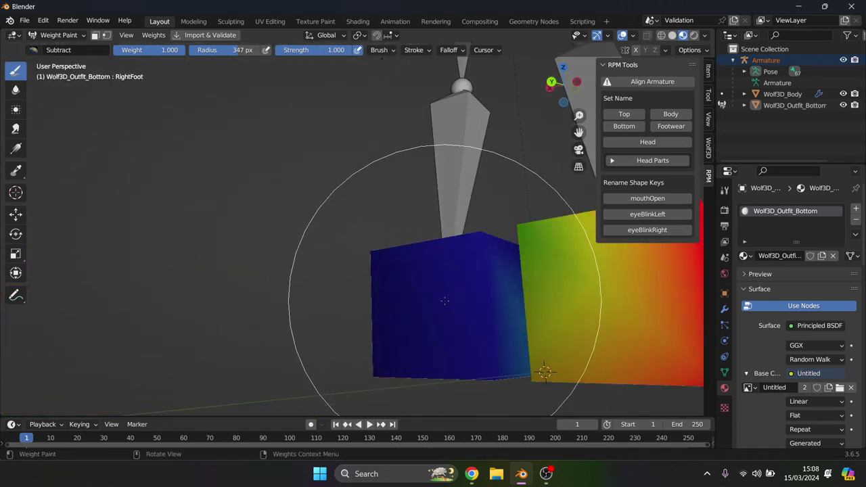
pyautogui.click(443, 302)
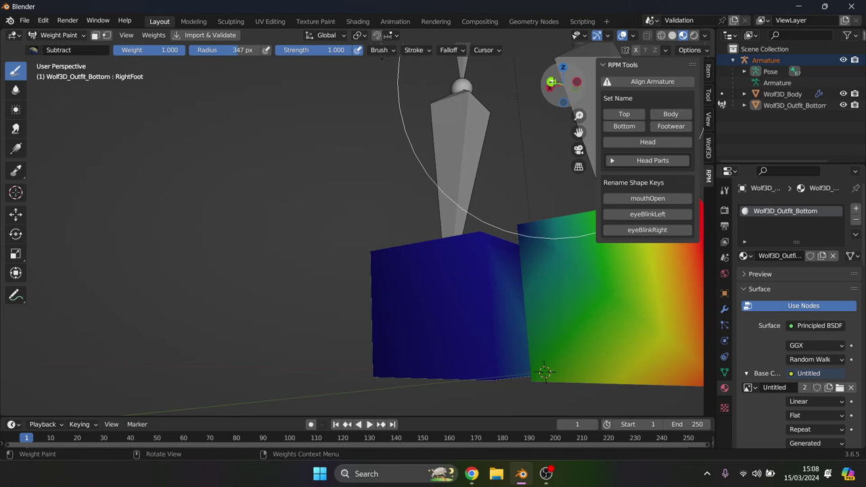
# Switch the brush back to Add and paint full weight across the right cube
pyautogui.moveTo(555, 82); pyautogui.dragTo(268, 79)
pyautogui.click(41, 50)
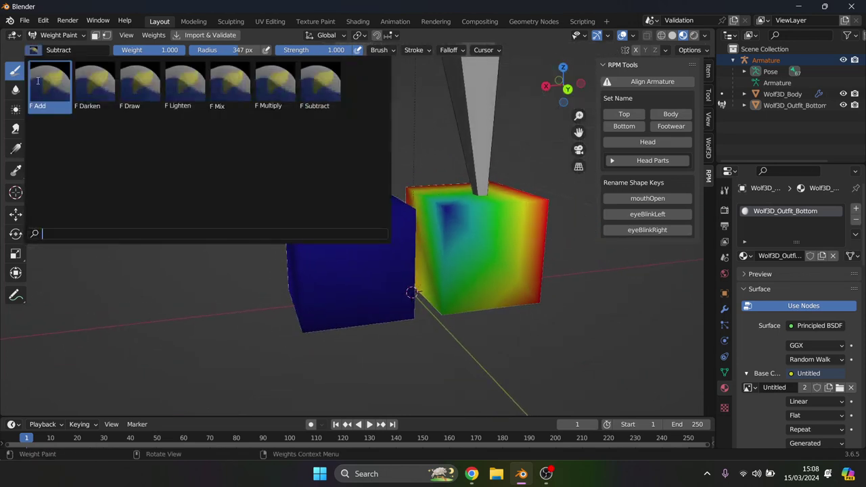
pyautogui.click(48, 87)
pyautogui.moveTo(579, 115)
pyautogui.mouseDown()
pyautogui.moveTo(584, 126)
pyautogui.moveTo(325, 142)
pyautogui.mouseUp()
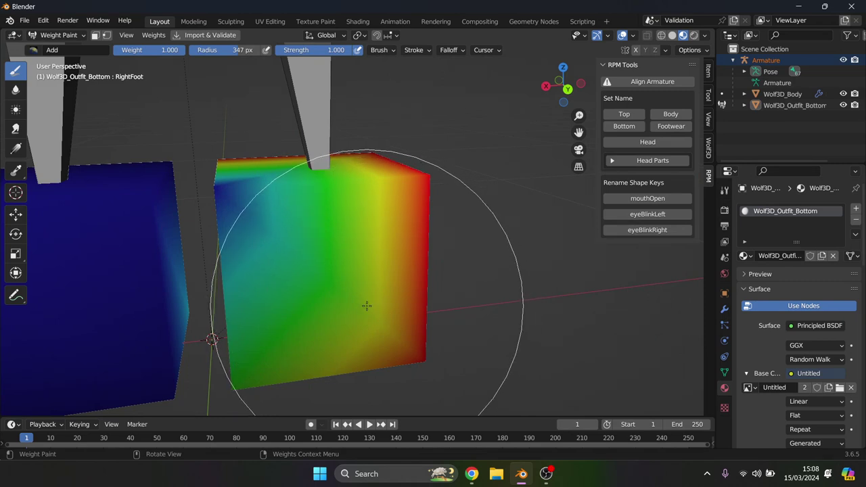
pyautogui.moveTo(348, 271)
pyautogui.mouseDown()
pyautogui.moveTo(307, 256)
pyautogui.moveTo(327, 314)
pyautogui.moveTo(307, 354)
pyautogui.mouseUp()
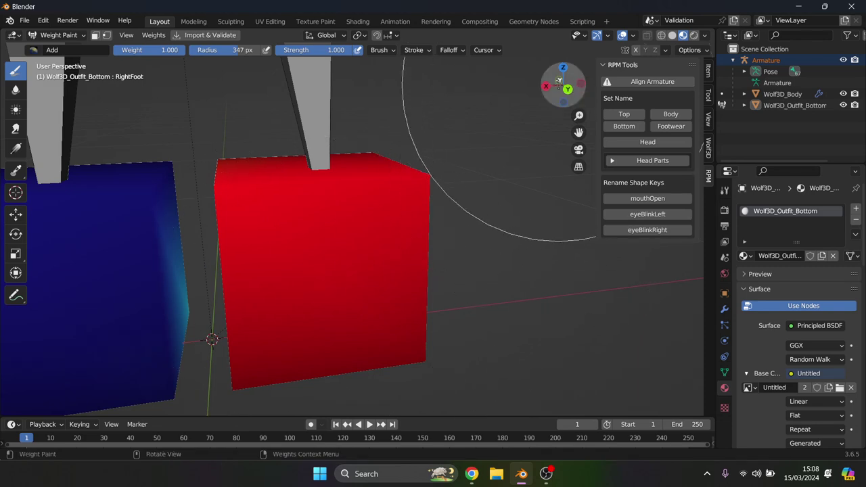
pyautogui.moveTo(564, 86); pyautogui.dragTo(556, 124)
pyautogui.scroll(-5, 290, 233)
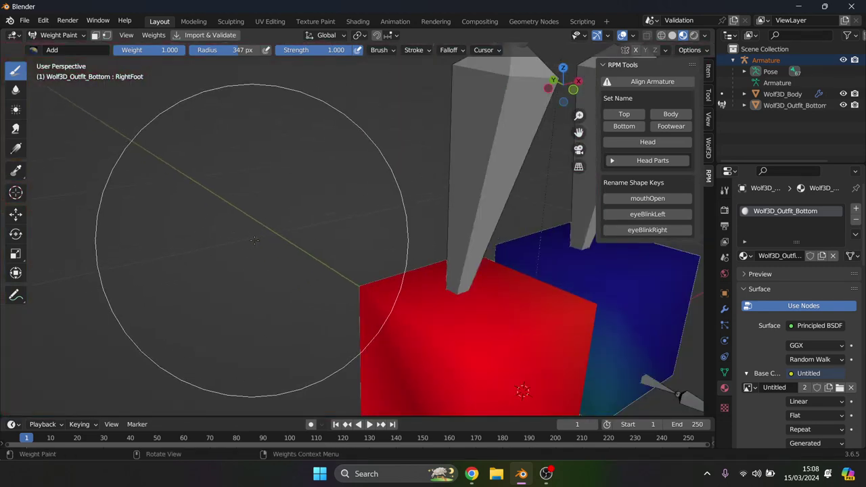
# Set the brush blend back to Subtract and zoom to check both cubes
pyautogui.click(30, 50)
pyautogui.click(319, 87)
pyautogui.scroll(4, 579, 132)
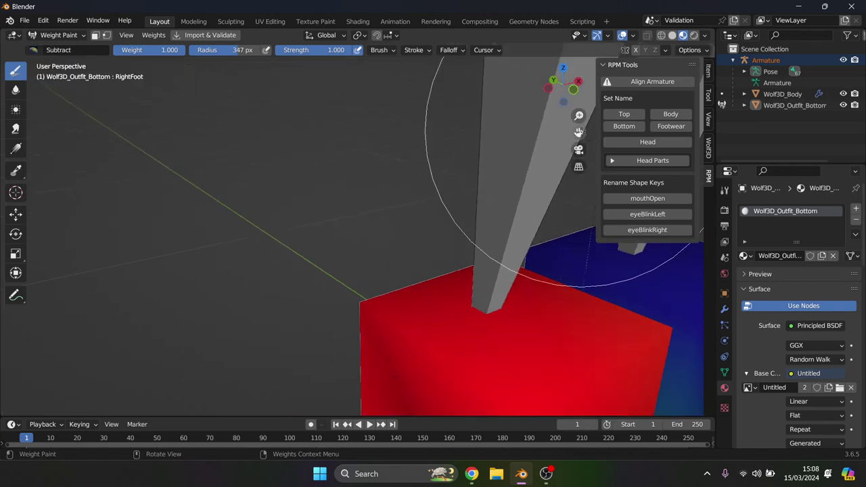
pyautogui.scroll(-5, 579, 132)
pyautogui.scroll(2, 218, 241)
pyautogui.scroll(4, 175, 194)
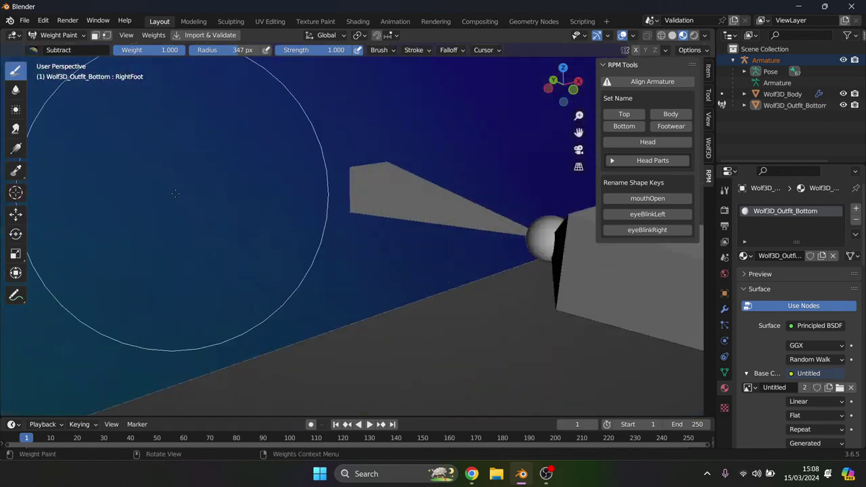
pyautogui.scroll(-2, 165, 298)
pyautogui.scroll(1, 171, 263)
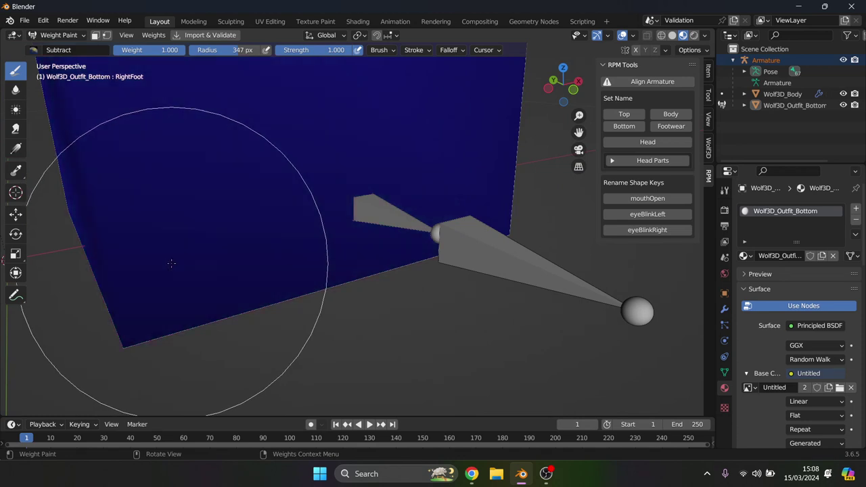
pyautogui.scroll(-3, 197, 250)
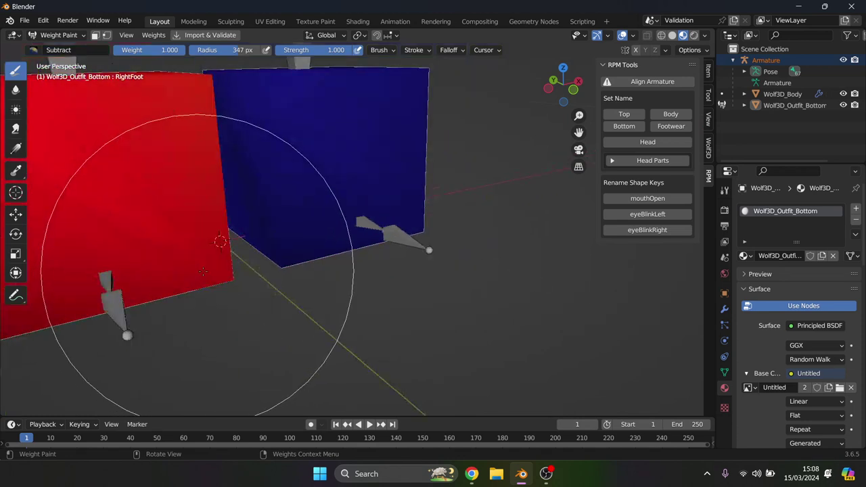
# Leave Weight Paint for Object Mode and snap to the front view
pyautogui.click(59, 36)
pyautogui.click(54, 47)
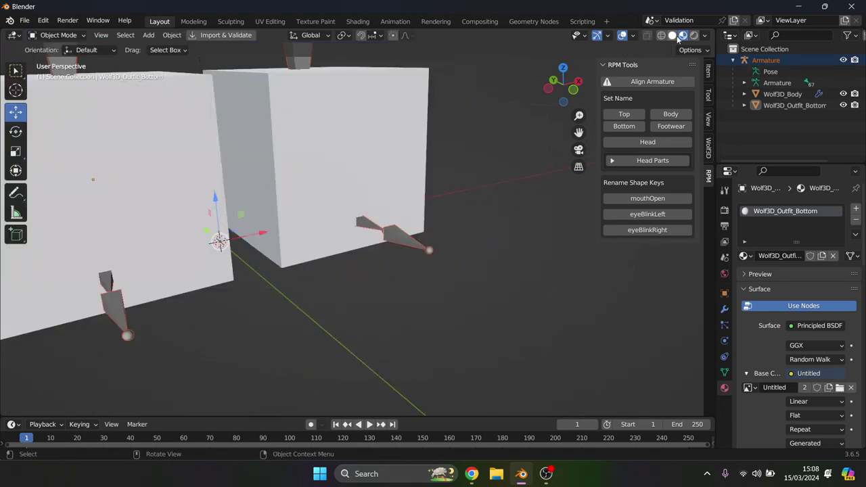
pyautogui.scroll(-5, 458, 137)
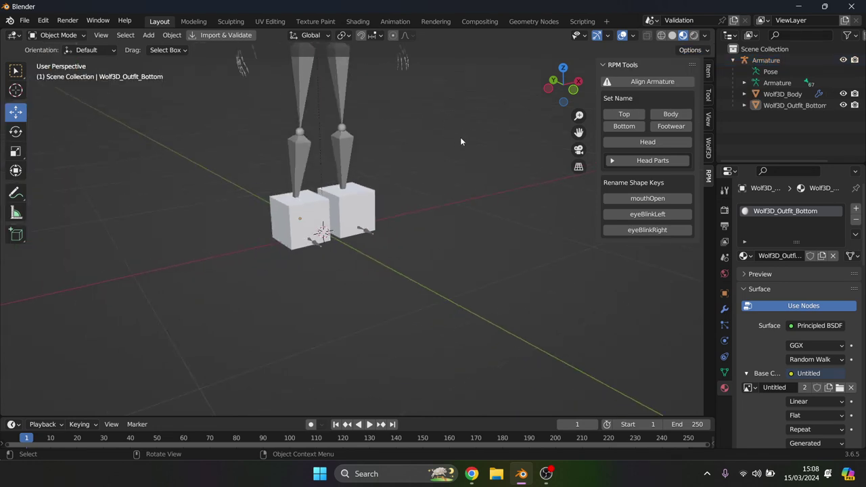
pyautogui.click(574, 90)
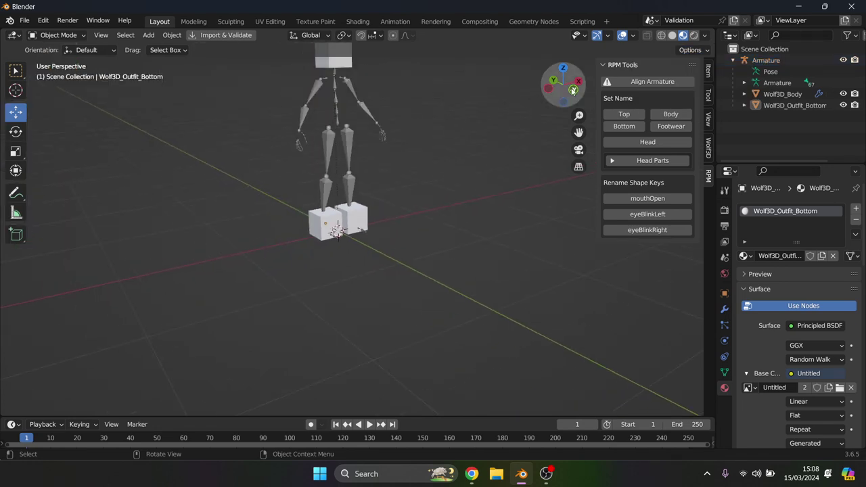
# Export the scene as glTF 2.0 binary named untitled.glb
pyautogui.click(24, 21)
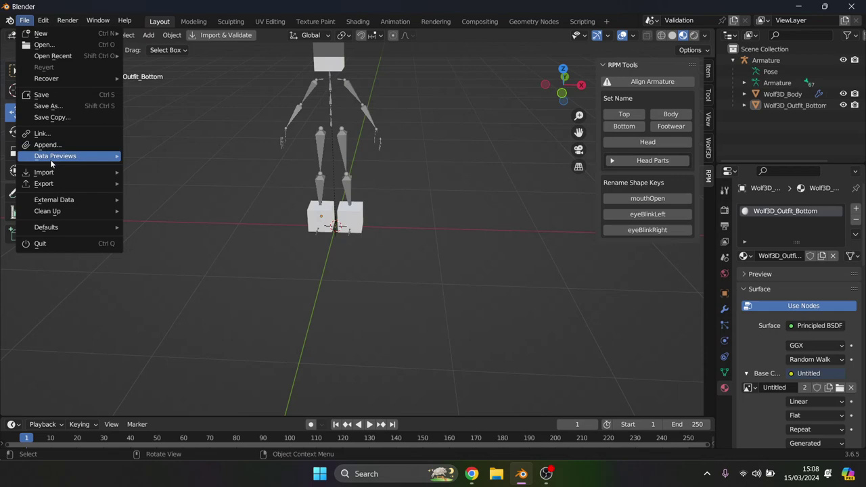
pyautogui.moveTo(47, 184)
pyautogui.click(186, 308)
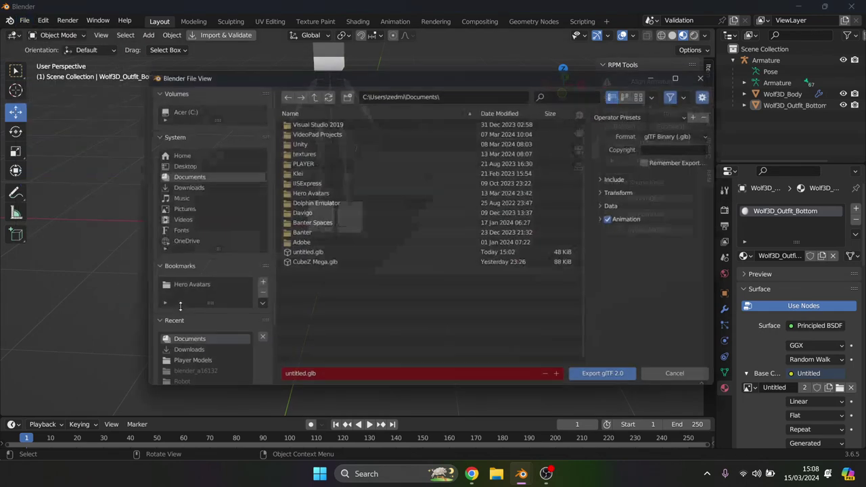
pyautogui.click(617, 383)
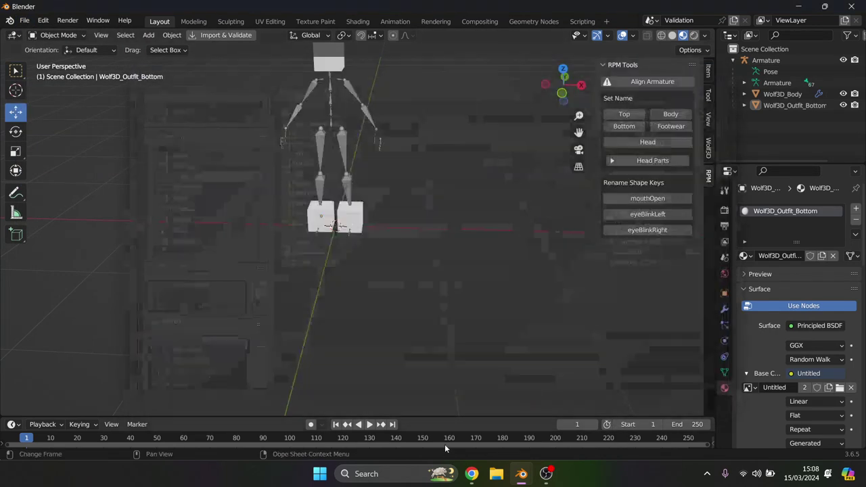
pyautogui.click(471, 474)
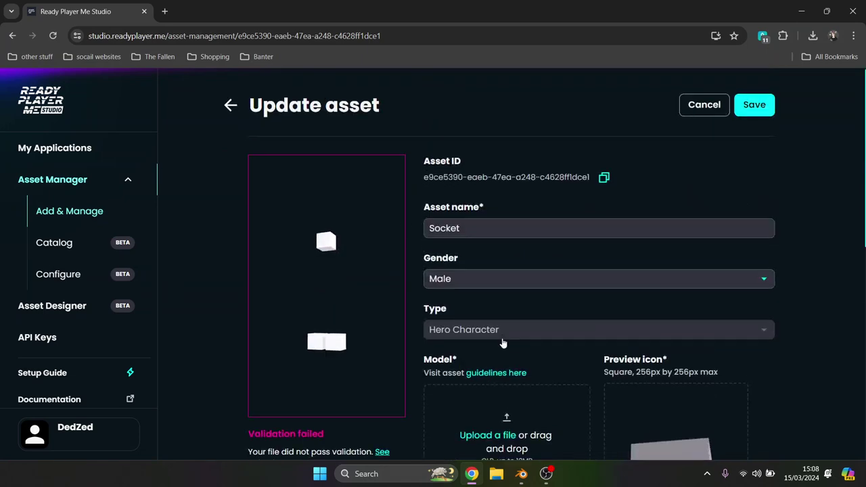
# Discard the pending asset update and reopen the Socket asset
pyautogui.scroll(-2, 580, 325)
pyautogui.scroll(2, 580, 325)
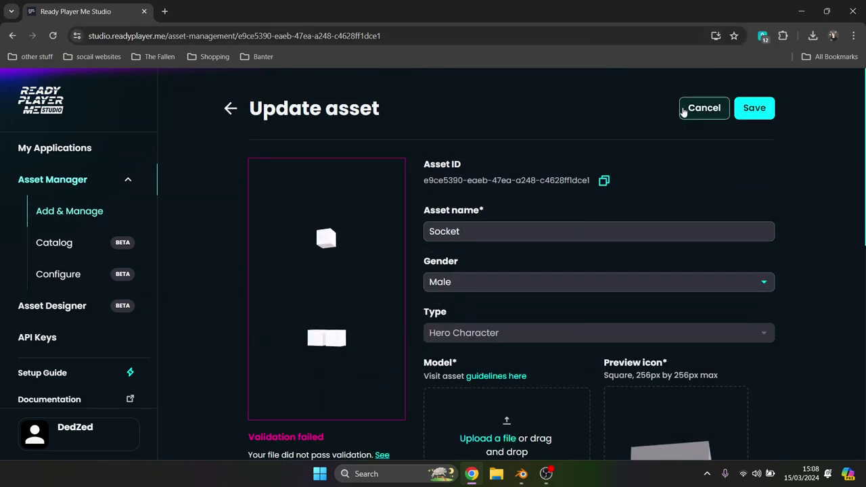
pyautogui.click(684, 109)
pyautogui.click(317, 234)
# Replace the Socket asset's model with untitled.glb and save the asset
pyautogui.scroll(-3, 501, 264)
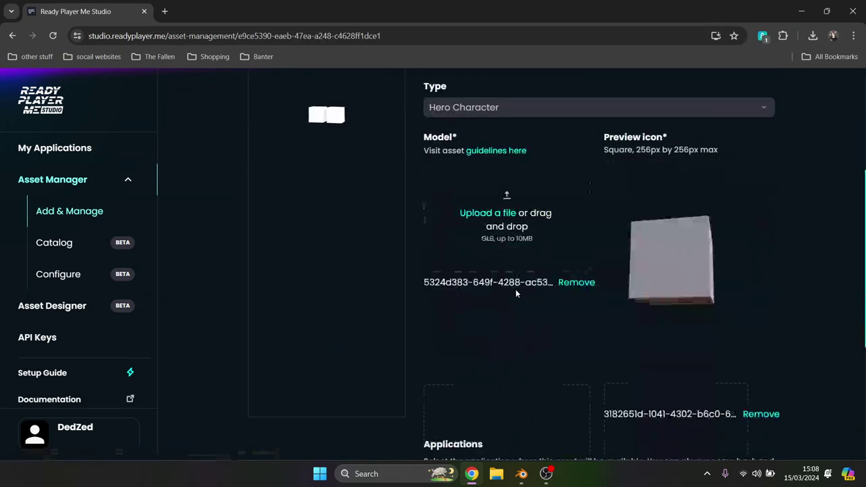
pyautogui.click(569, 279)
pyautogui.click(466, 210)
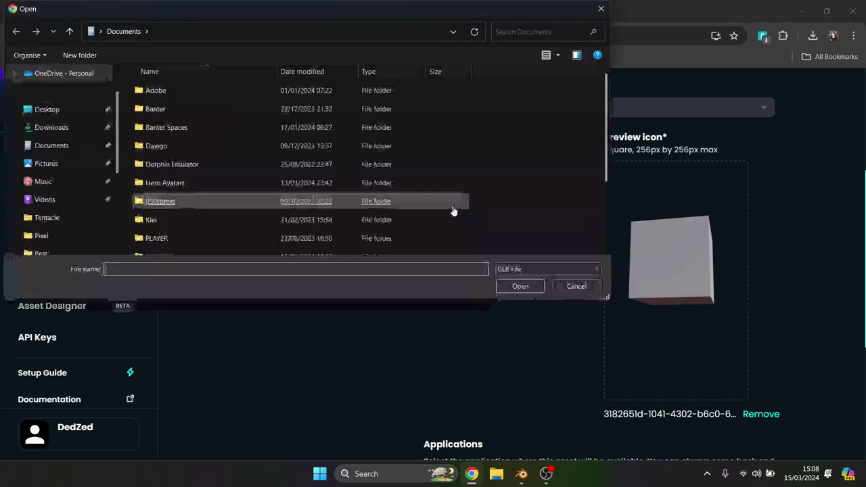
pyautogui.scroll(-3, 203, 203)
pyautogui.doubleClick(157, 248)
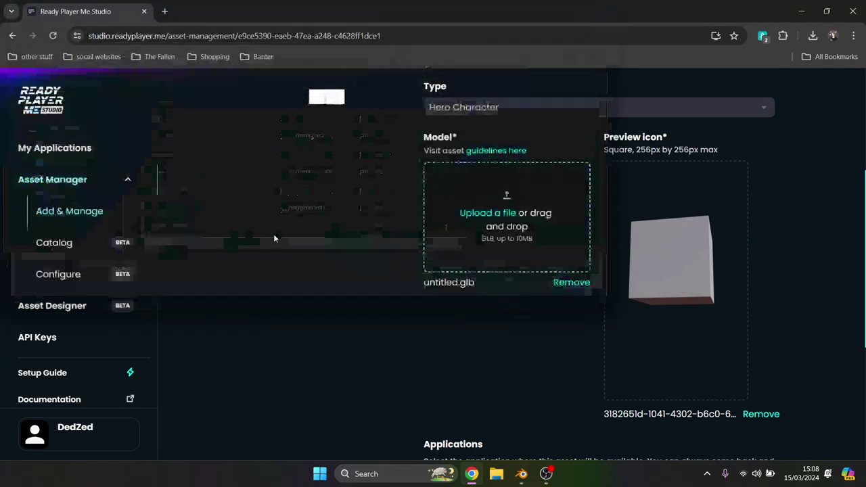
pyautogui.scroll(3, 275, 237)
pyautogui.scroll(2, 733, 161)
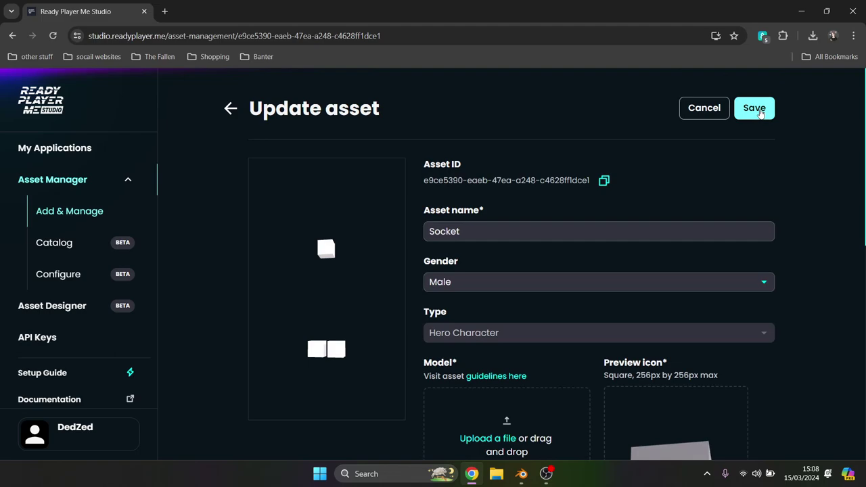
pyautogui.click(756, 109)
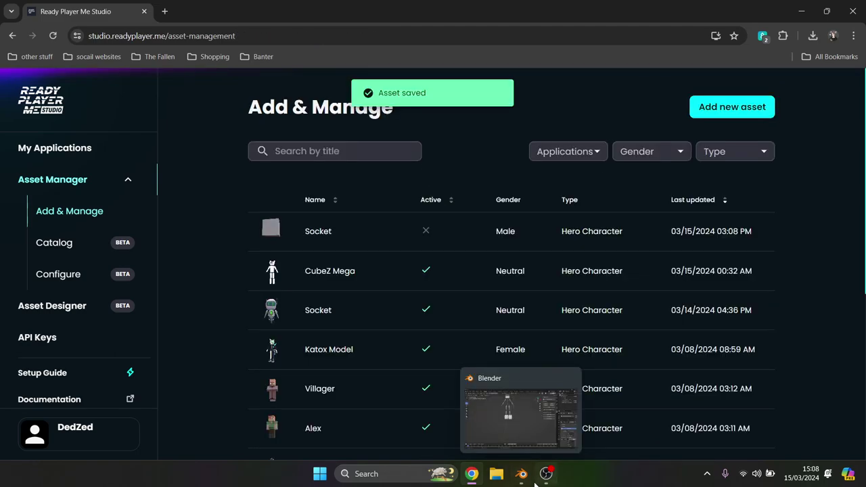
pyautogui.click(525, 476)
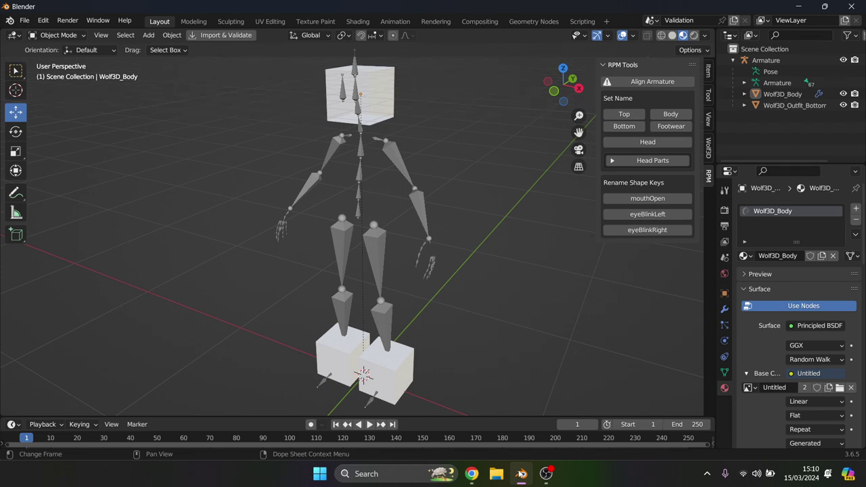
# Reopen the Socket asset, swap its model for untitled.glb, and save
pyautogui.click(477, 476)
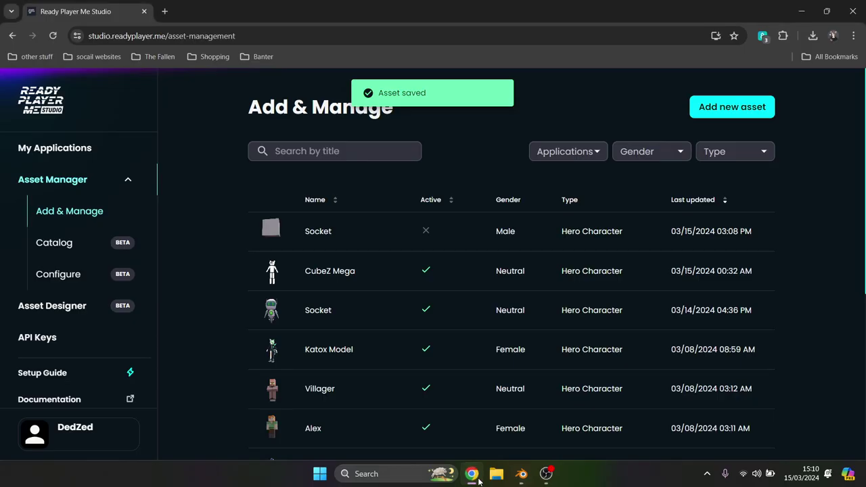
pyautogui.click(322, 232)
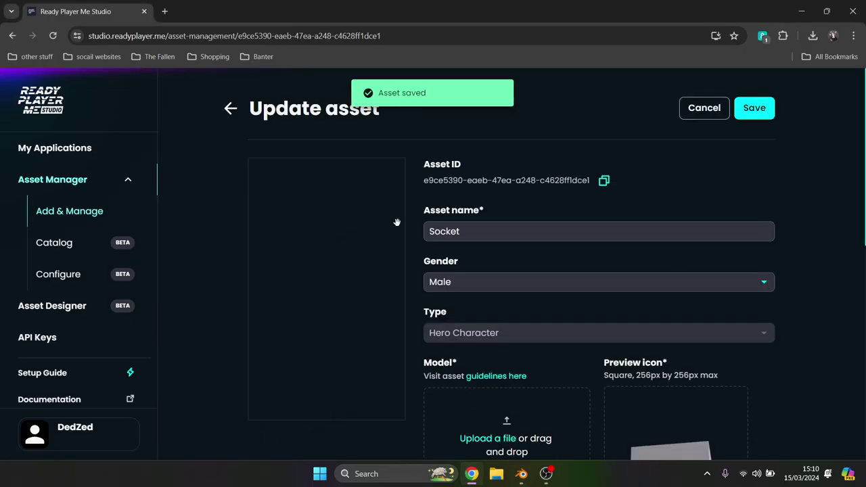
pyautogui.scroll(-2, 573, 416)
pyautogui.click(577, 397)
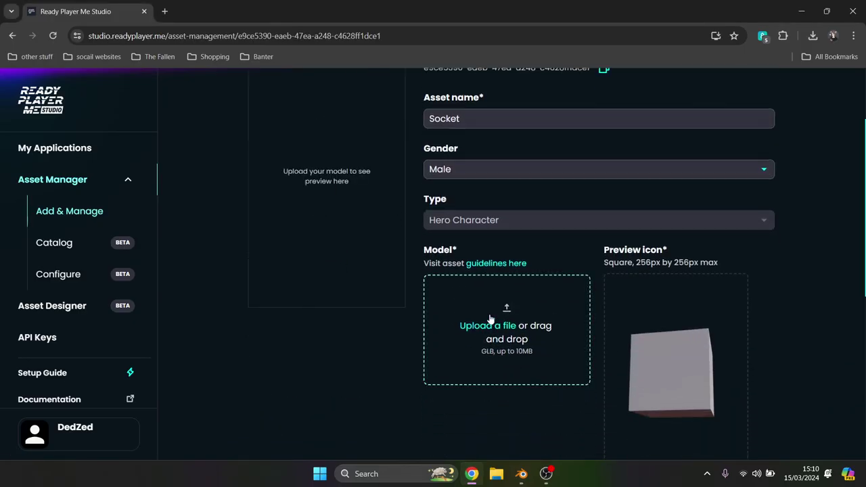
pyautogui.click(489, 315)
pyautogui.scroll(-2, 138, 163)
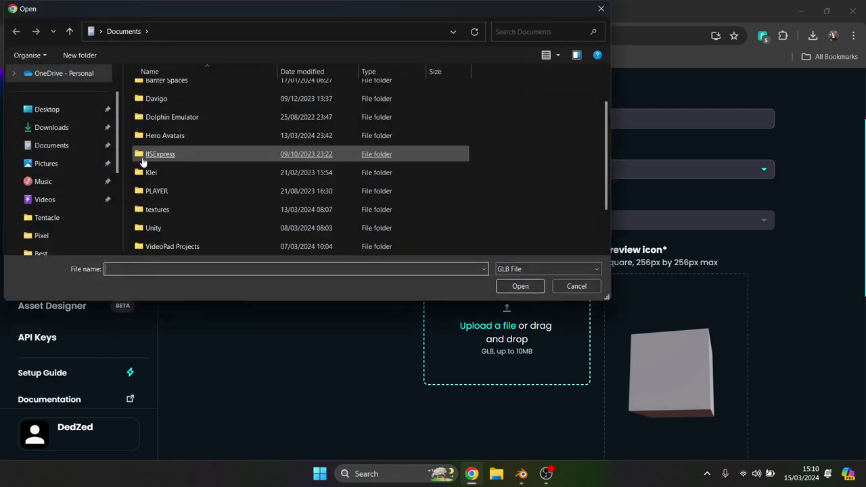
pyautogui.doubleClick(169, 246)
pyautogui.scroll(2, 406, 325)
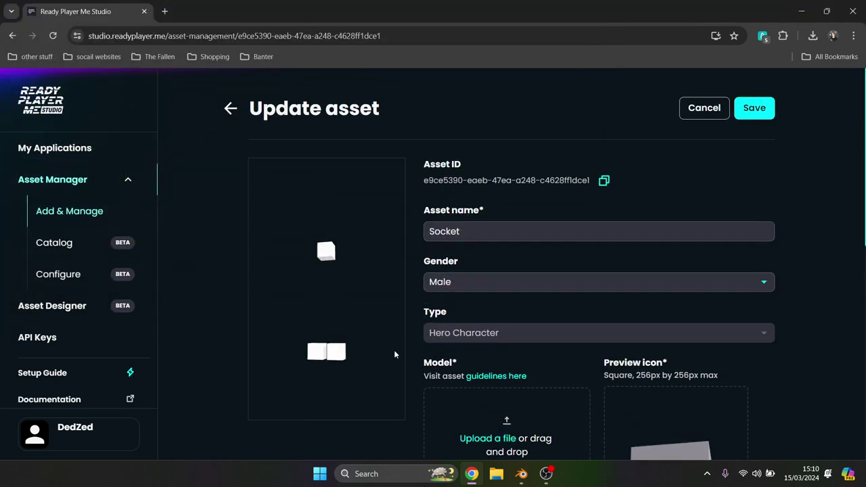
pyautogui.moveTo(276, 308); pyautogui.dragTo(346, 305)
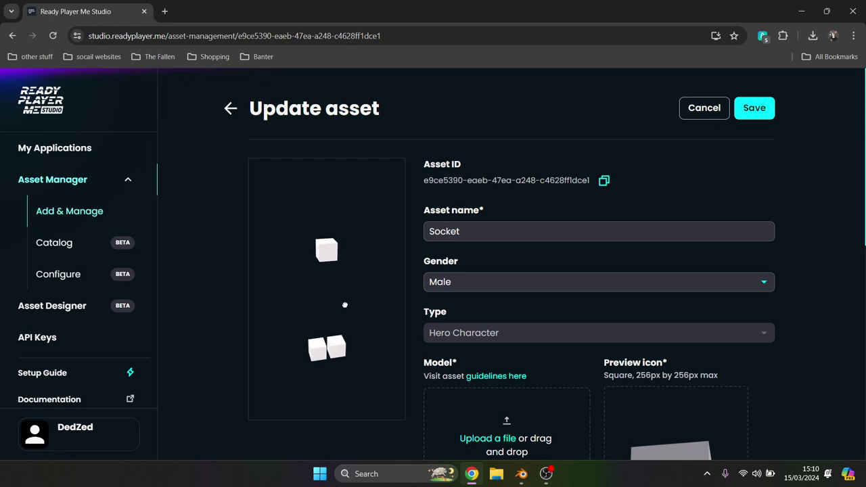
pyautogui.click(754, 110)
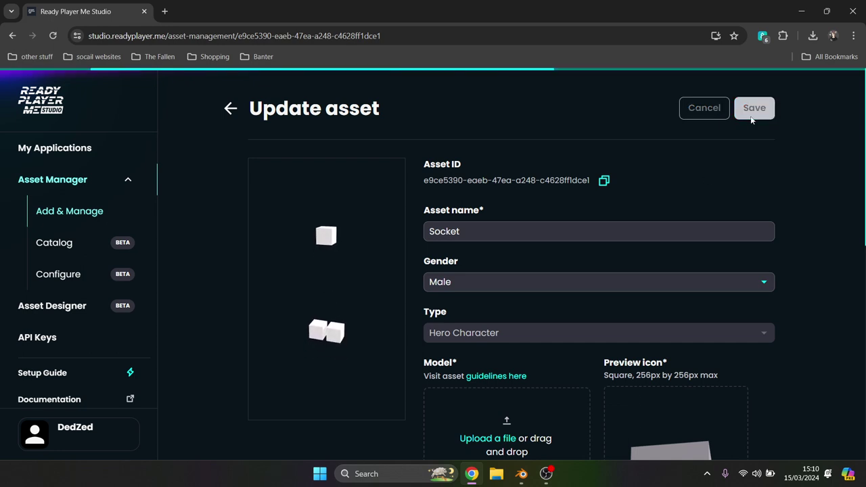
# Open the validation log and select the error requiring Wolf3D_Body to be opaque
pyautogui.scroll(-3, 406, 267)
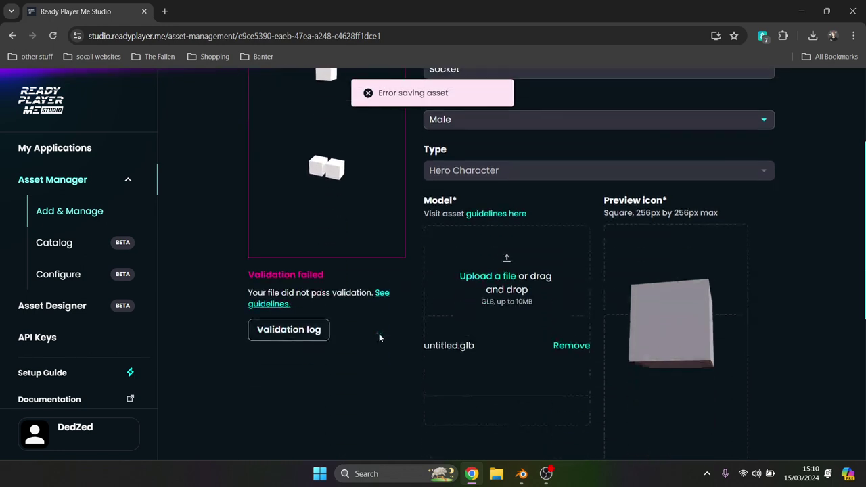
pyautogui.click(315, 329)
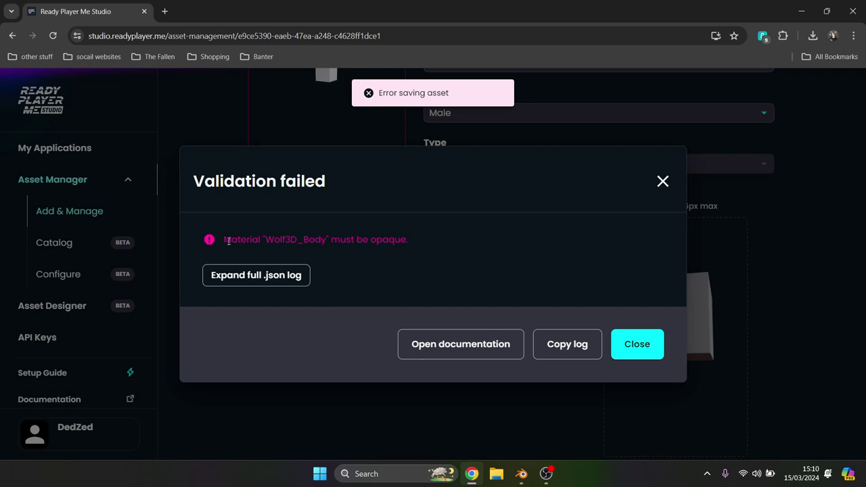
pyautogui.moveTo(292, 241); pyautogui.dragTo(401, 245)
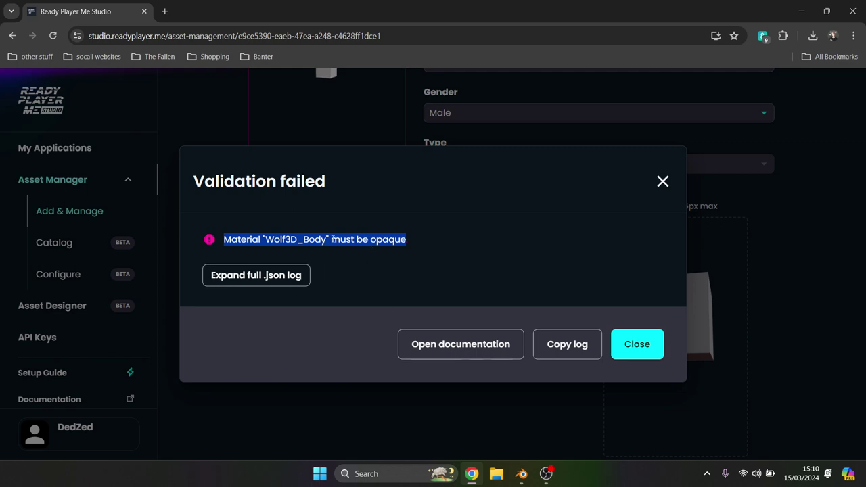
pyautogui.moveTo(224, 240); pyautogui.dragTo(415, 240)
pyautogui.click(527, 476)
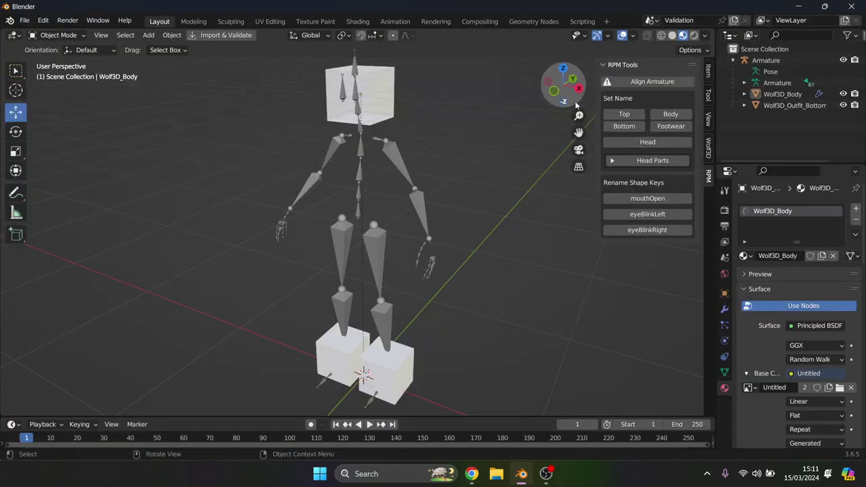
# Change Wolf3D_Body's Blend Mode from Alpha Blend to Opaque and check the cubes
pyautogui.moveTo(565, 86); pyautogui.dragTo(92, 118)
pyautogui.scroll(-15, 794, 341)
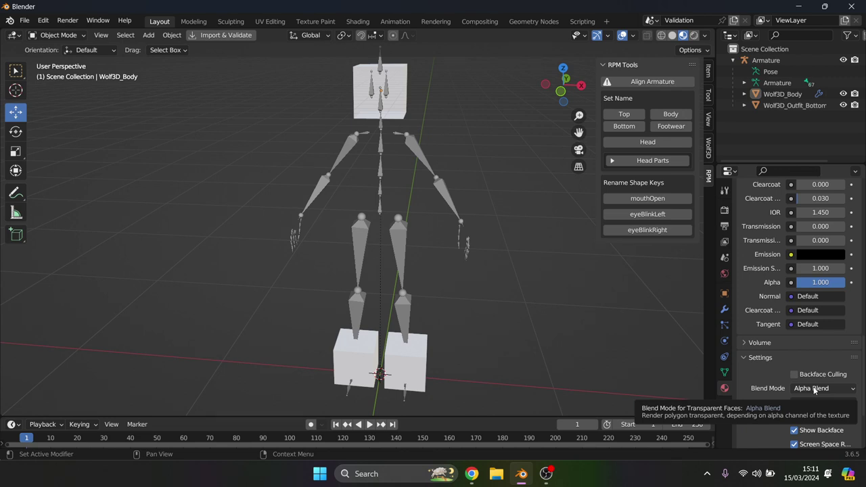
pyautogui.click(814, 388)
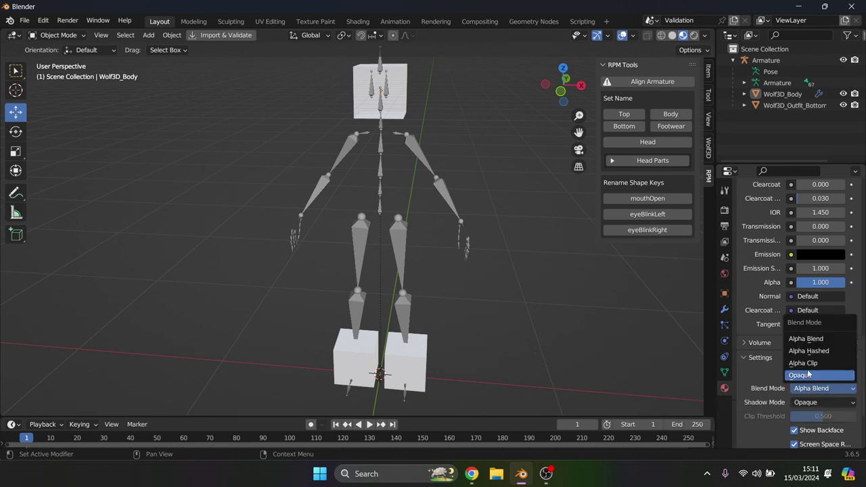
pyautogui.click(810, 375)
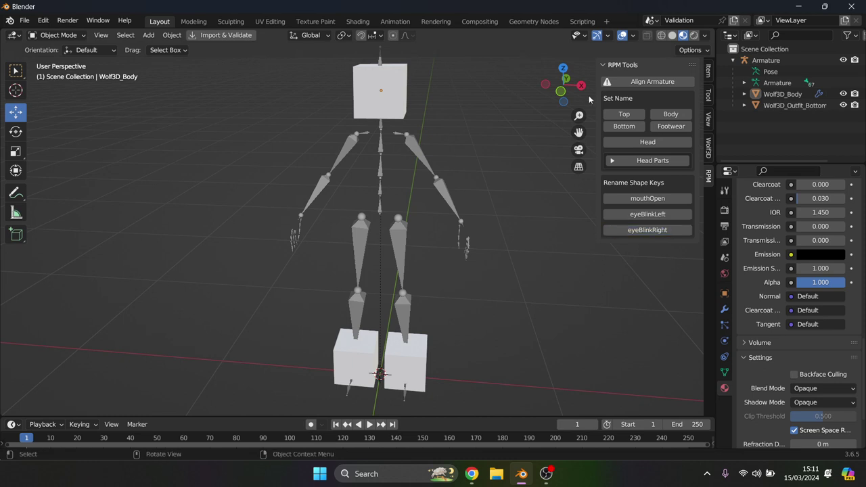
pyautogui.moveTo(566, 87)
pyautogui.mouseDown()
pyautogui.moveTo(595, 91)
pyautogui.moveTo(555, 92)
pyautogui.mouseUp()
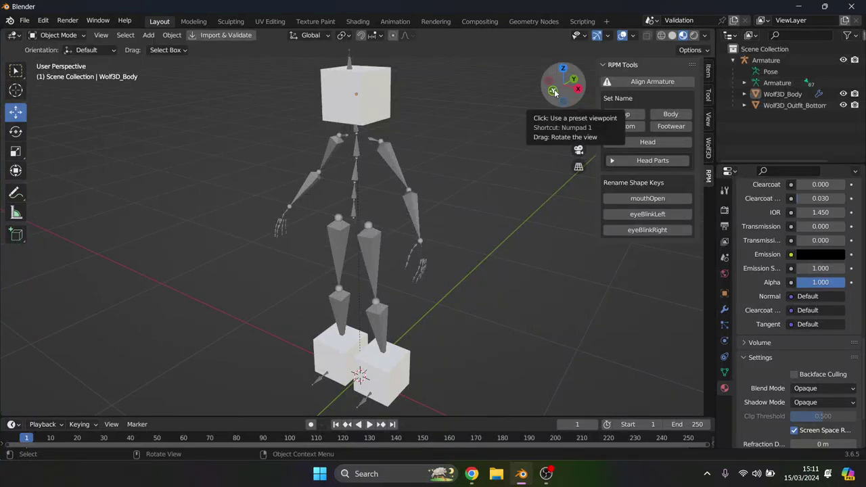
# Upload untitled.glb to the Socket asset again and save it to get 'Asset saved'
pyautogui.click(24, 21)
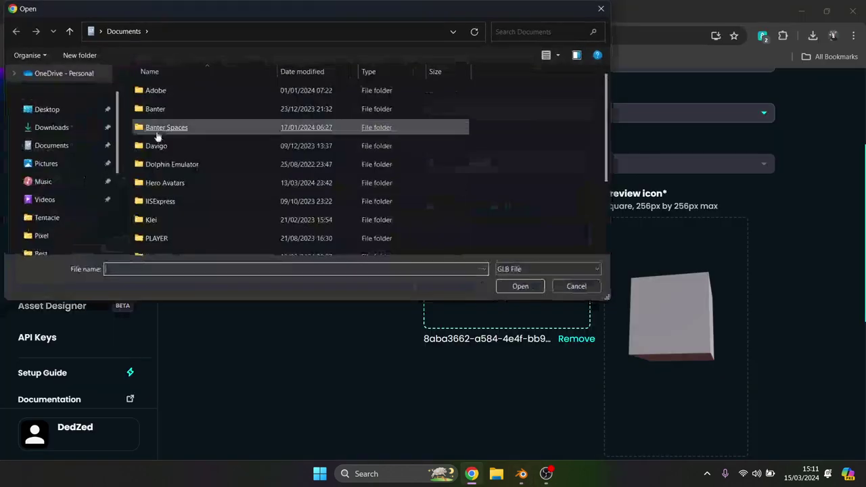
pyautogui.scroll(-3, 169, 203)
pyautogui.click(158, 247)
pyautogui.doubleClick(171, 247)
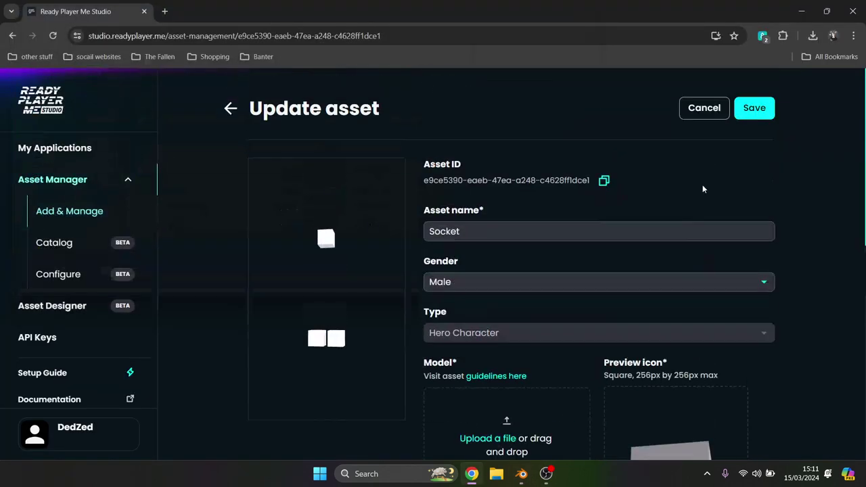
pyautogui.click(753, 109)
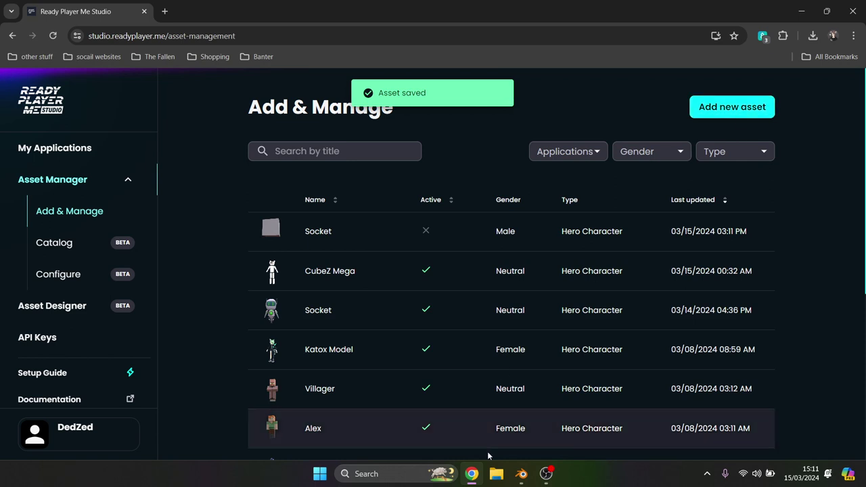
pyautogui.click(525, 478)
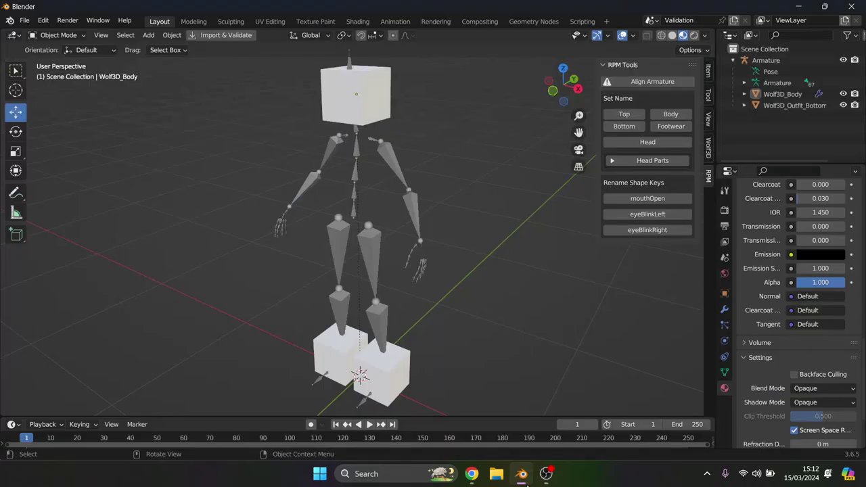